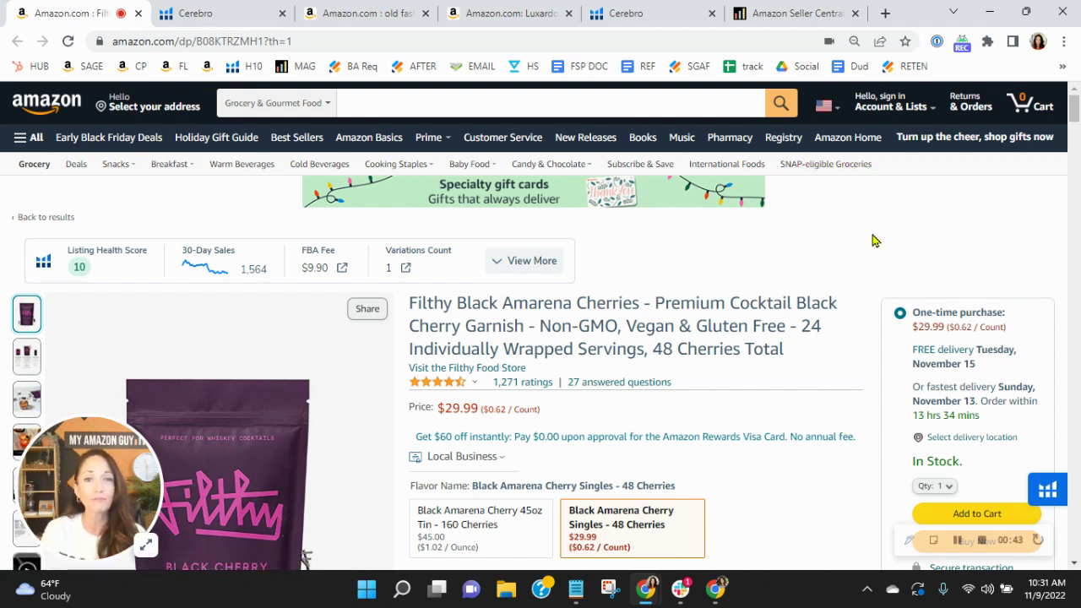
# - Review the Cerebro keyword results for the Filthy Black Amarena Cherries listing, including search volumes and organic ranks
pyautogui.click(211, 9)
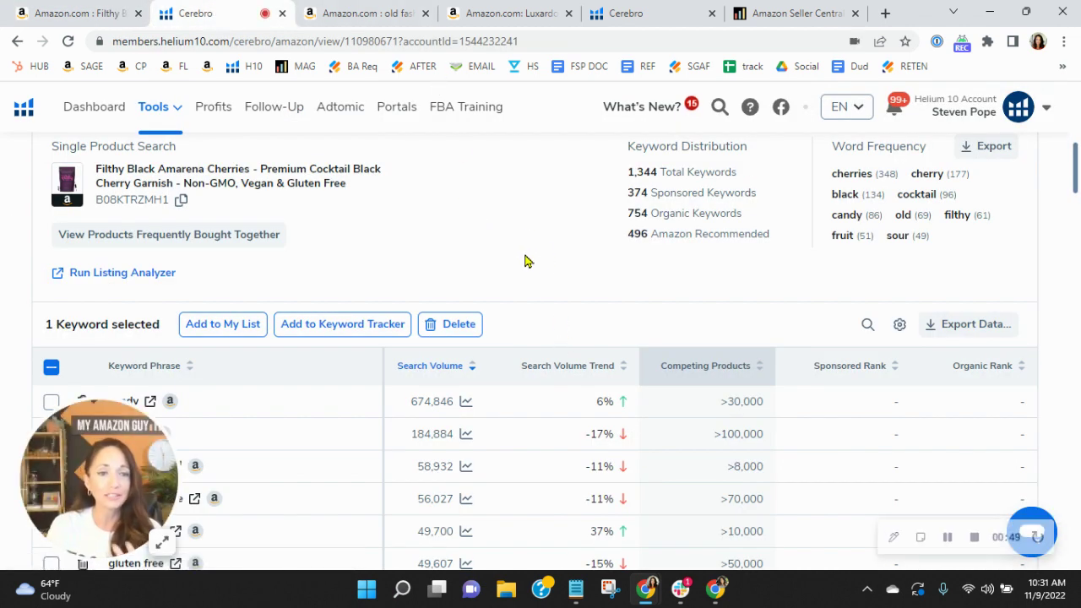
pyautogui.scroll(1, 524, 262)
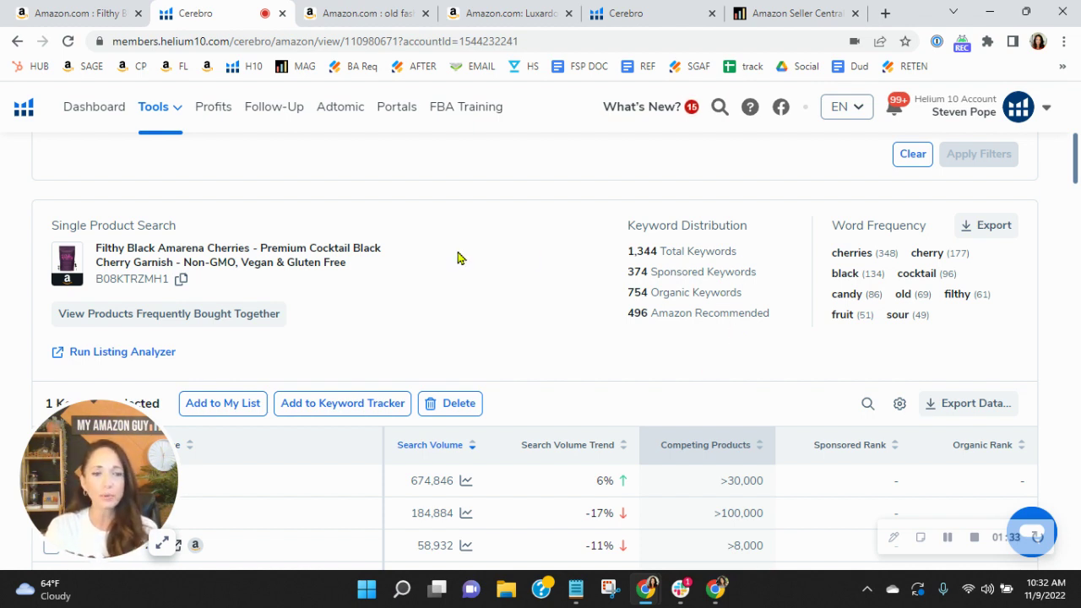
pyautogui.scroll(-2, 566, 253)
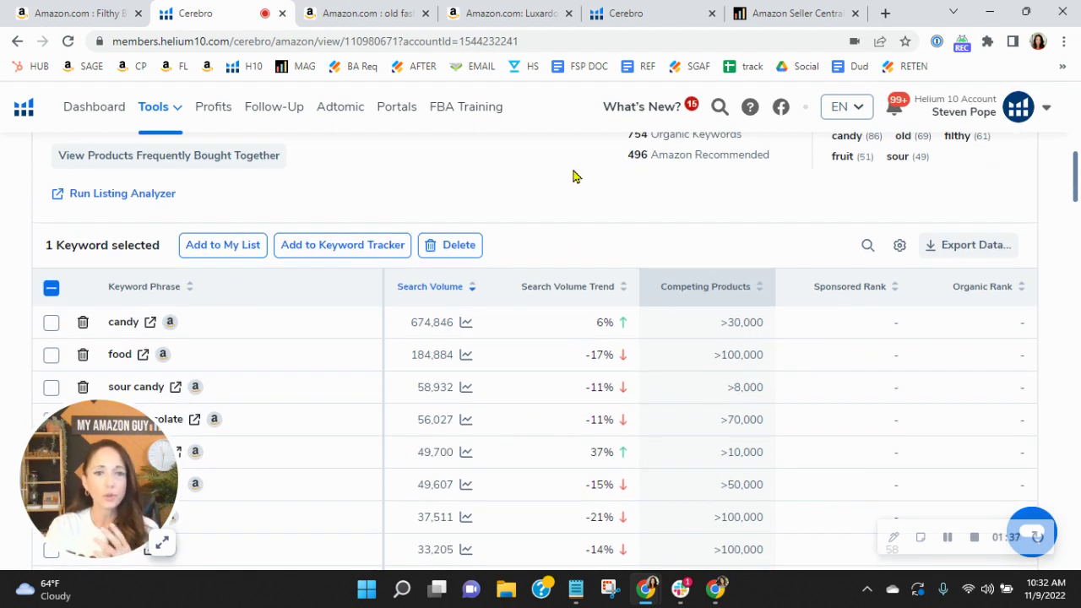
pyautogui.scroll(-1, 574, 177)
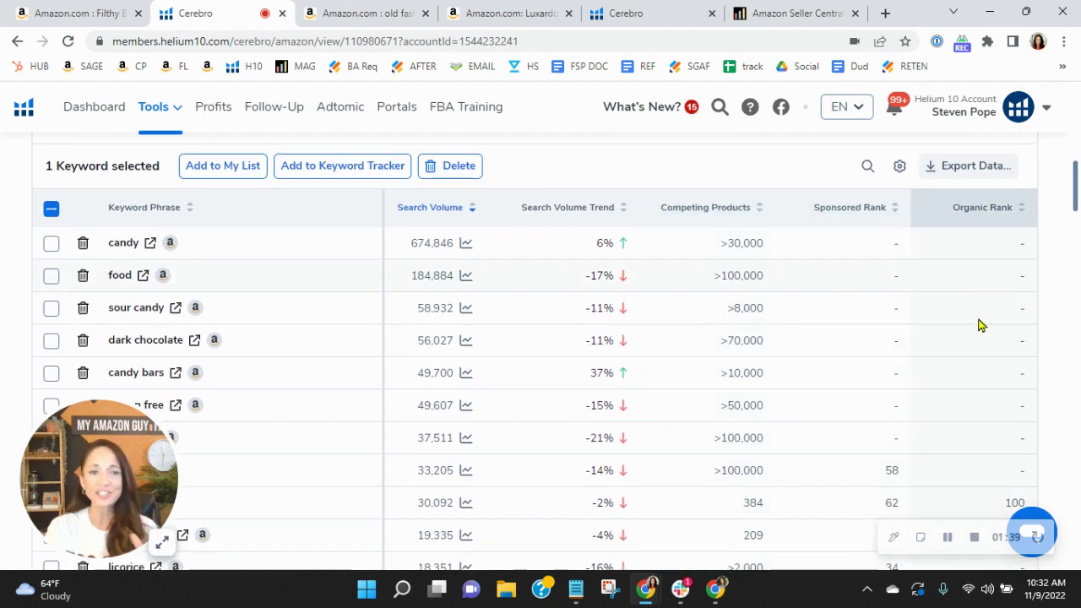
pyautogui.scroll(-4, 984, 287)
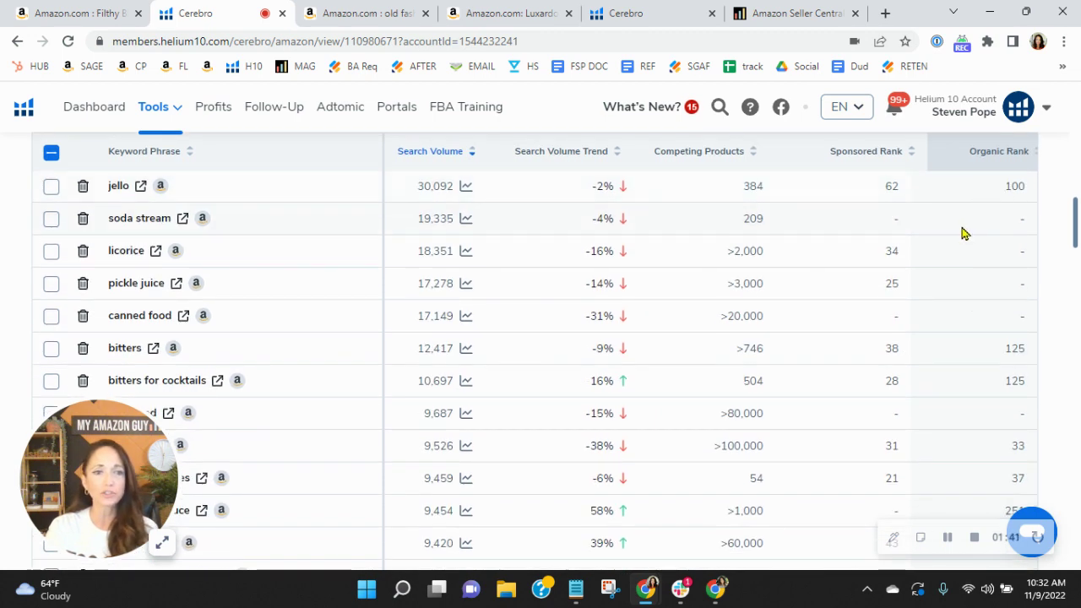
pyautogui.scroll(5, 276, 408)
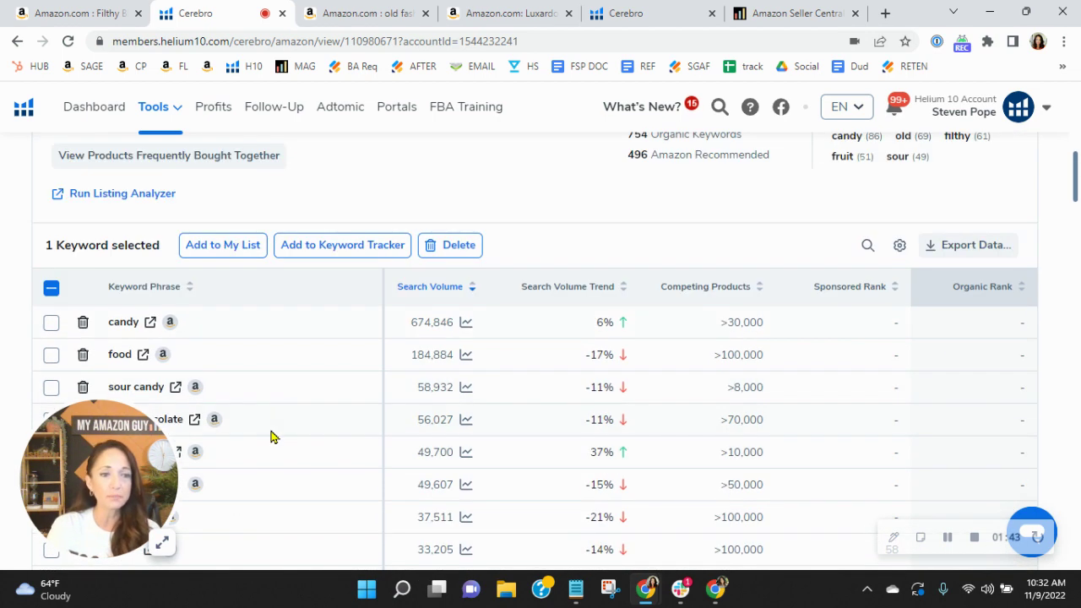
pyautogui.moveTo(127, 473); pyautogui.dragTo(1038, 180)
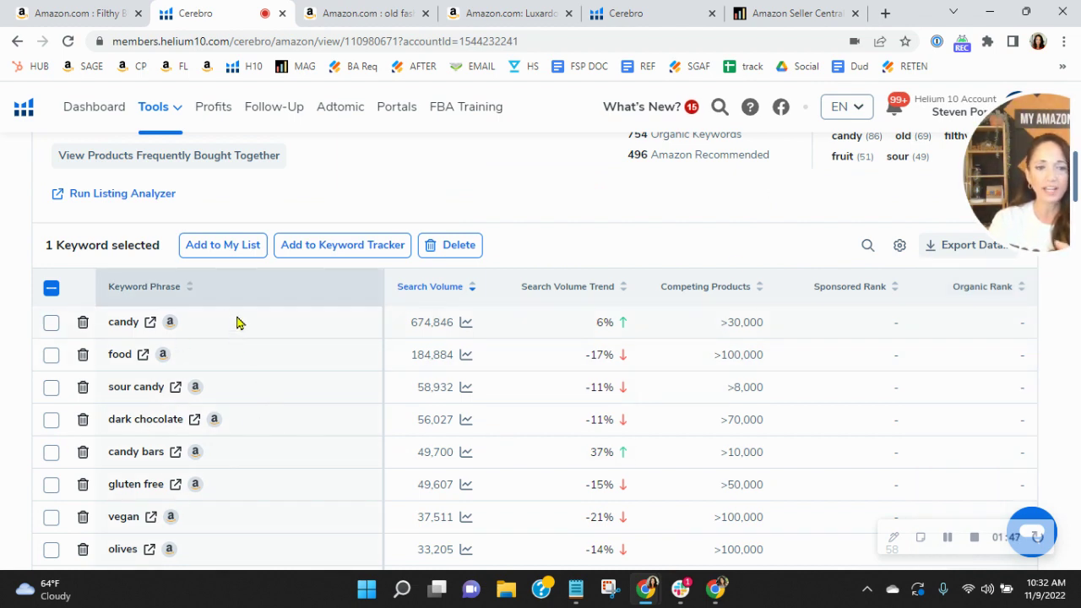
# - Examine sponsored and organic ranks for the high-volume keywords down to "old fashioned cocktail kit"
pyautogui.moveTo(224, 427)
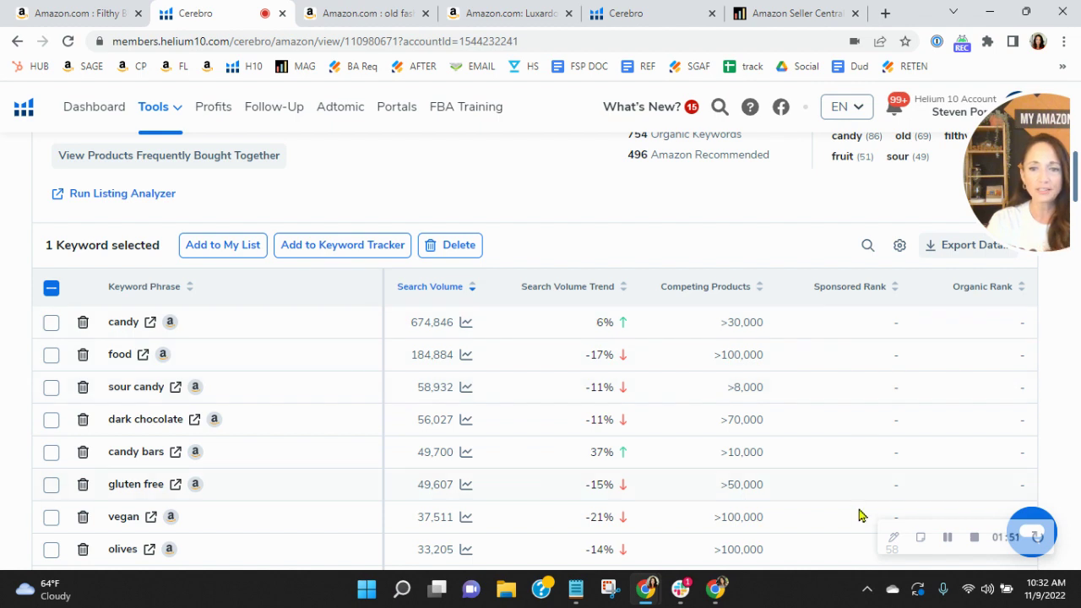
pyautogui.scroll(-2, 1013, 397)
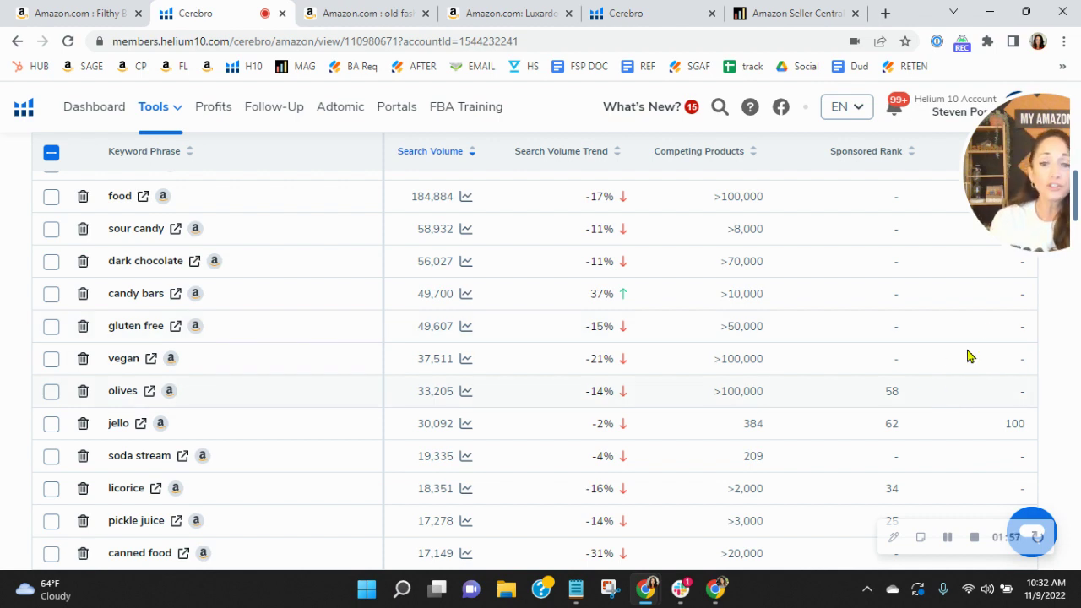
pyautogui.scroll(-2, 991, 366)
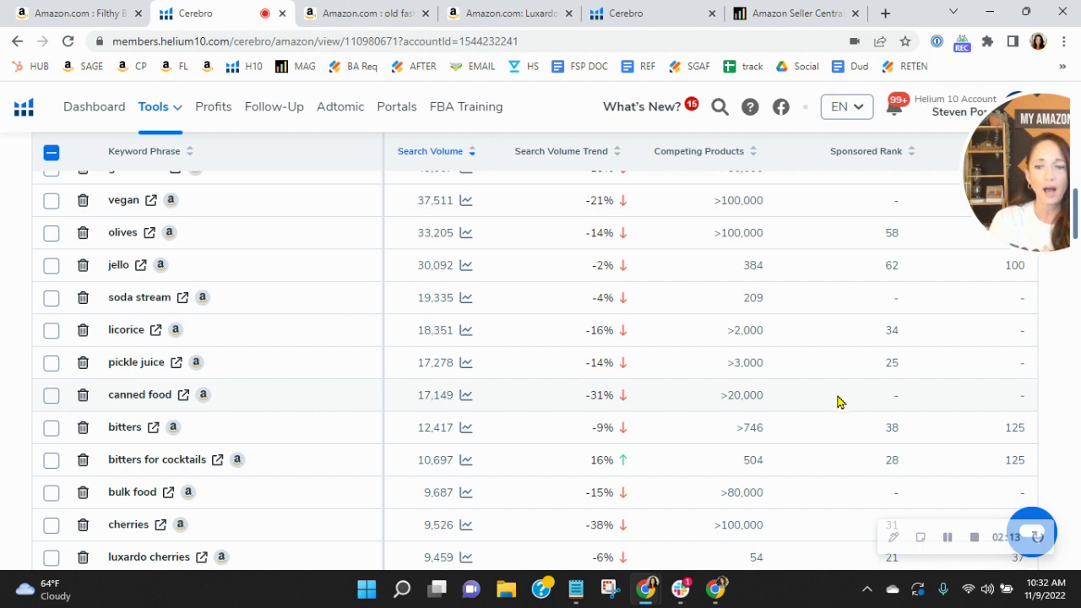
pyautogui.scroll(-1, 843, 429)
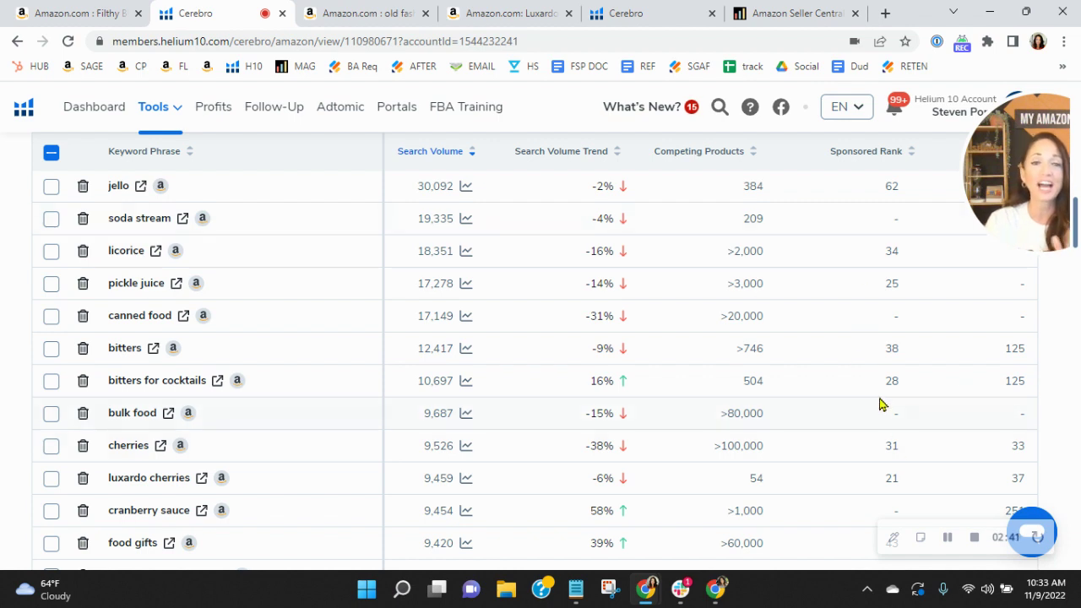
pyautogui.scroll(-2, 876, 405)
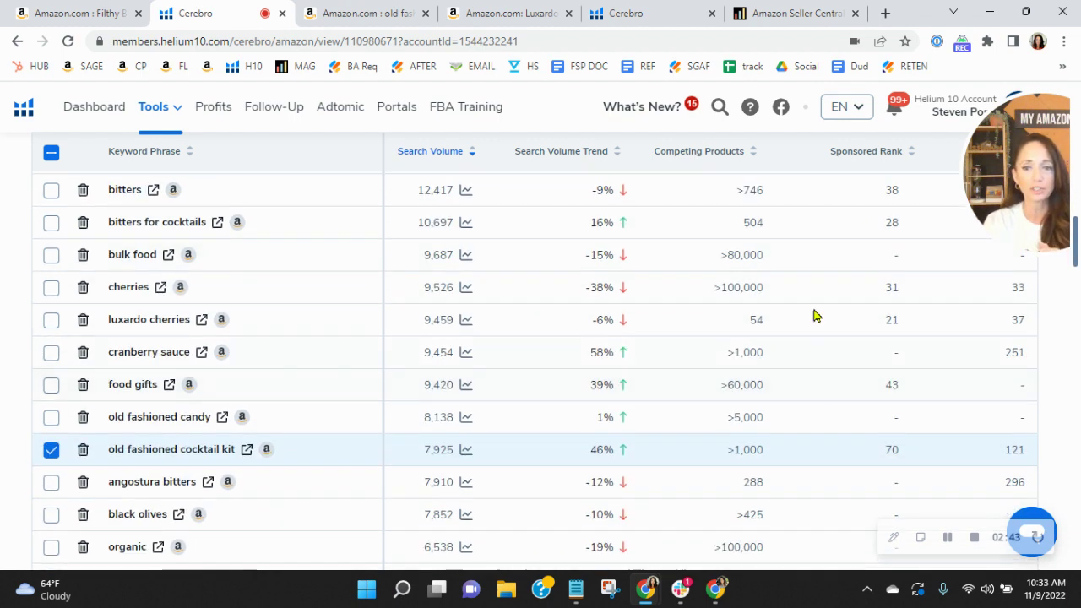
pyautogui.scroll(-1, 807, 317)
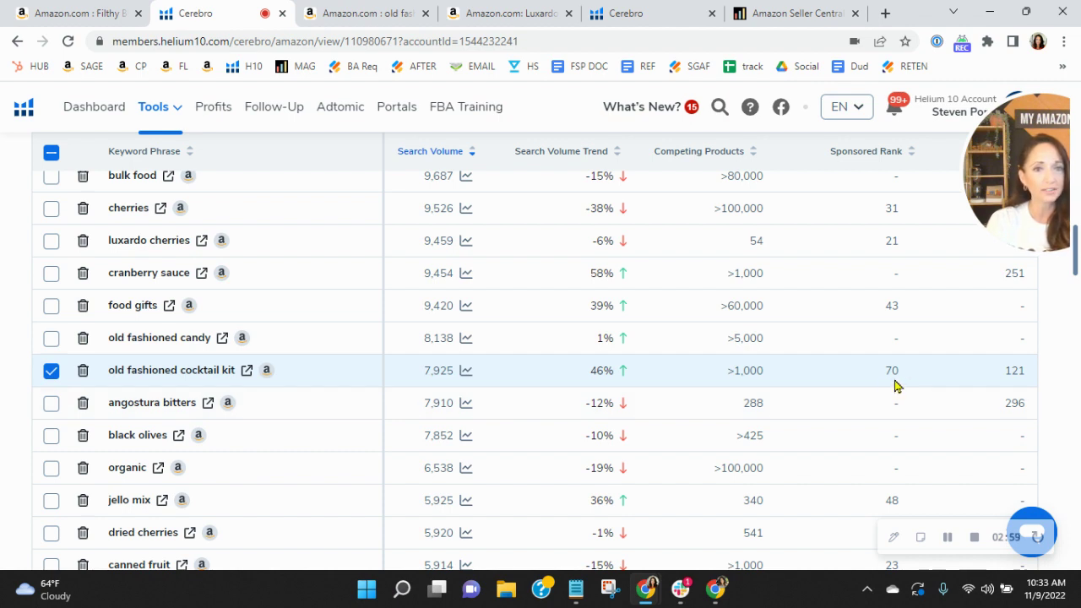
pyautogui.moveTo(896, 374)
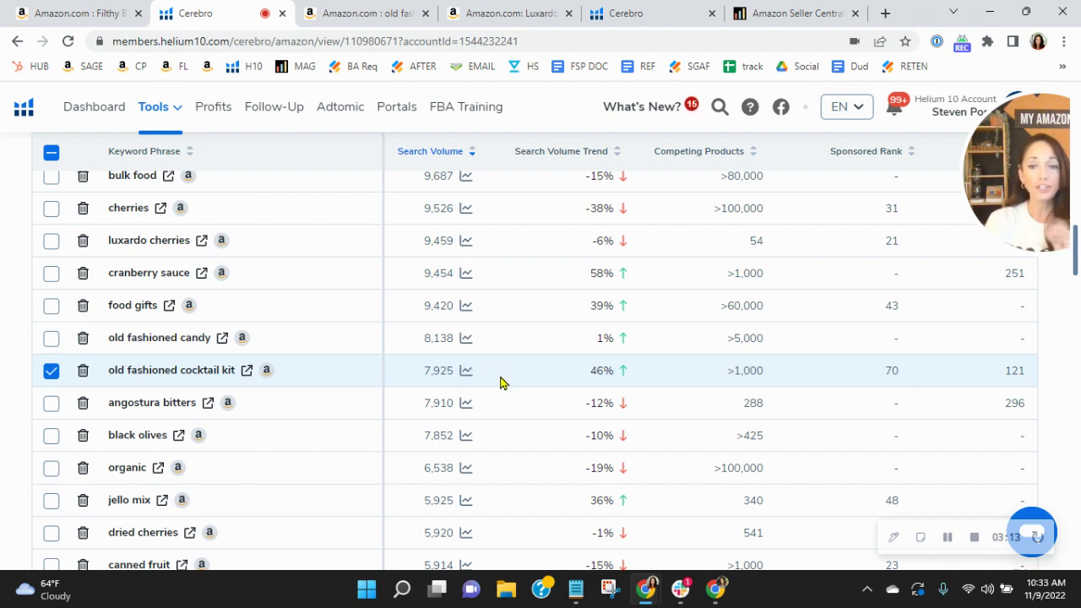
# - Compare the "old fashioned cocktail kit" Xray results and the Luxardo competitor's listing and Cerebro keyword distribution with the Filthy cherries listing
pyautogui.click(374, 10)
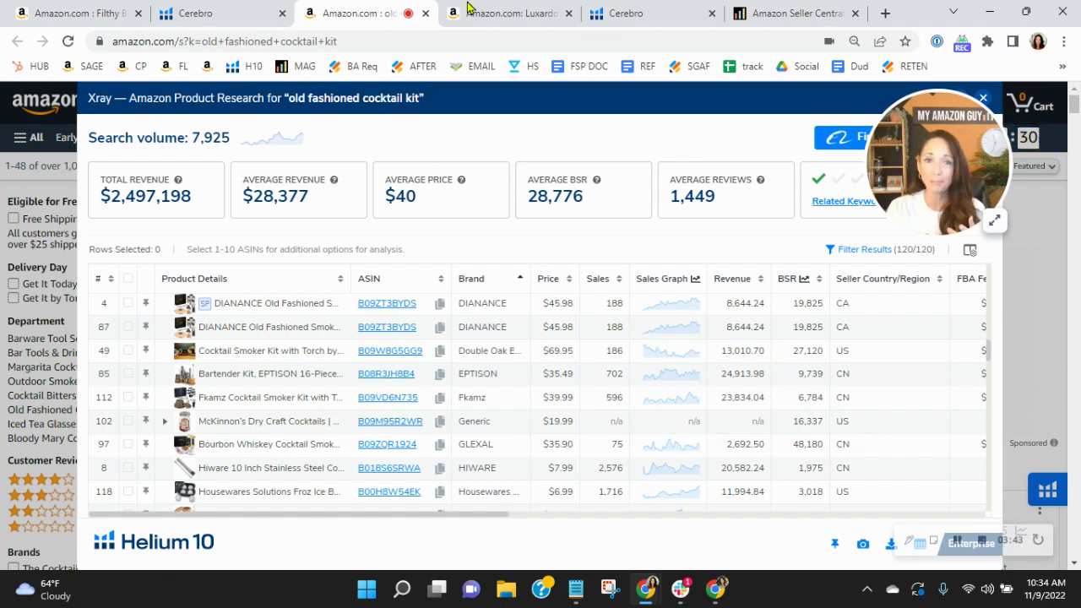
pyautogui.click(492, 12)
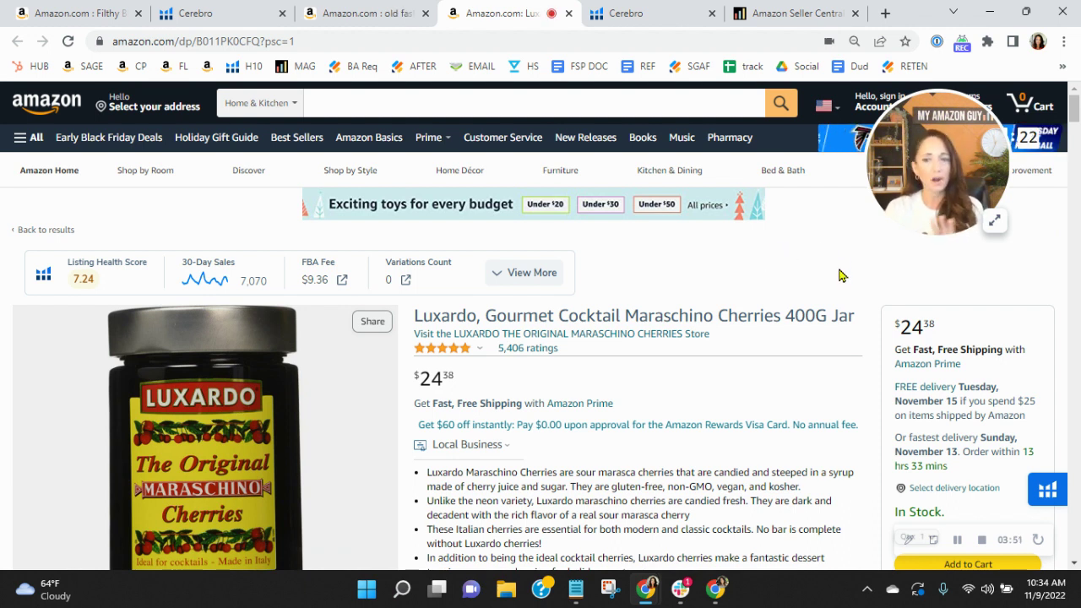
pyautogui.click(648, 13)
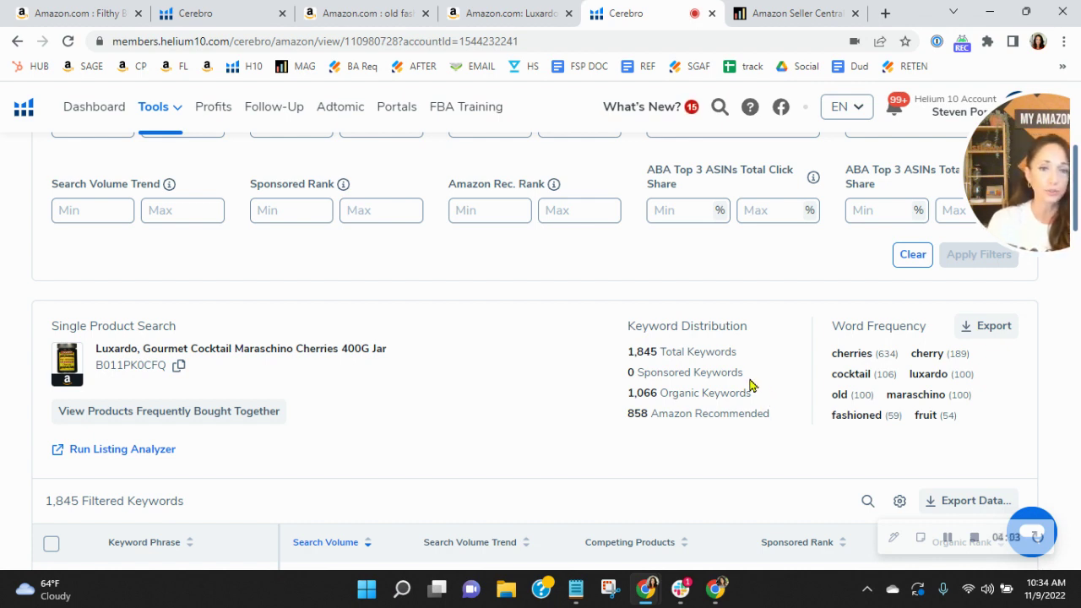
pyautogui.moveTo(1044, 99); pyautogui.dragTo(971, 103)
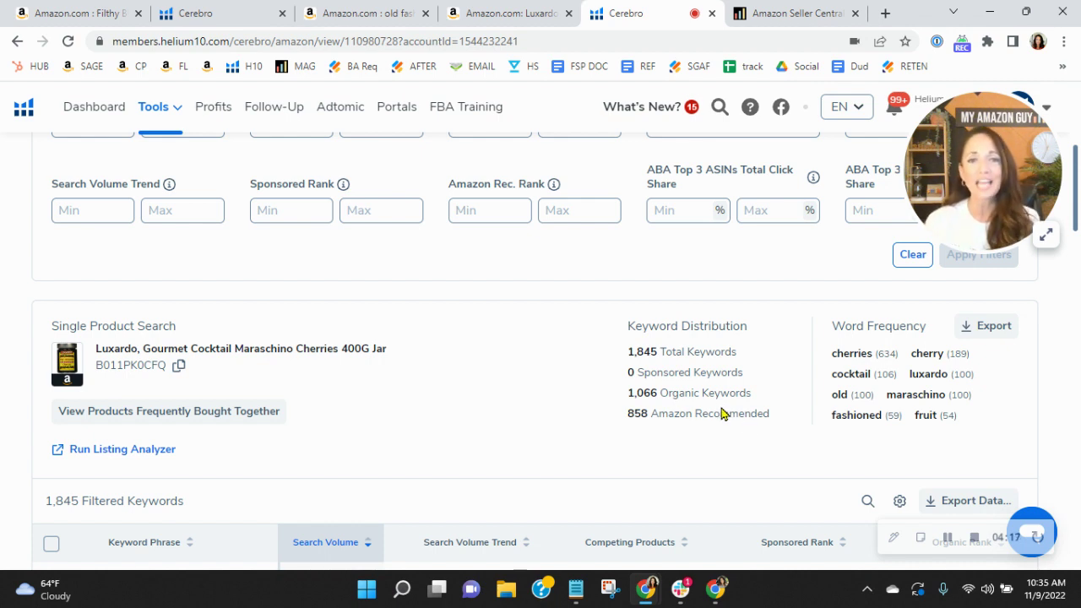
pyautogui.click(506, 13)
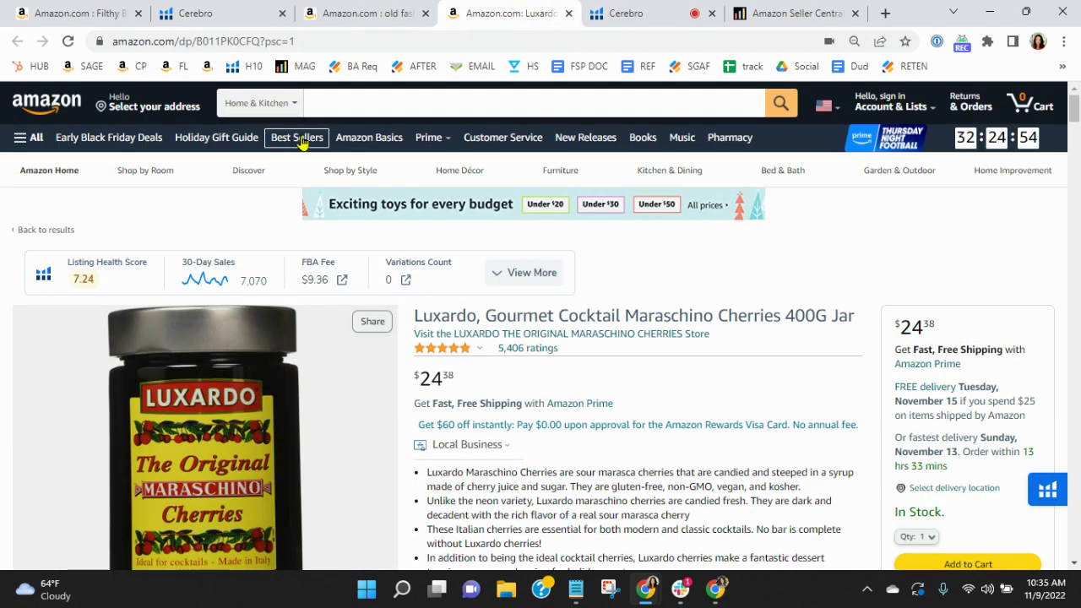
pyautogui.click(83, 12)
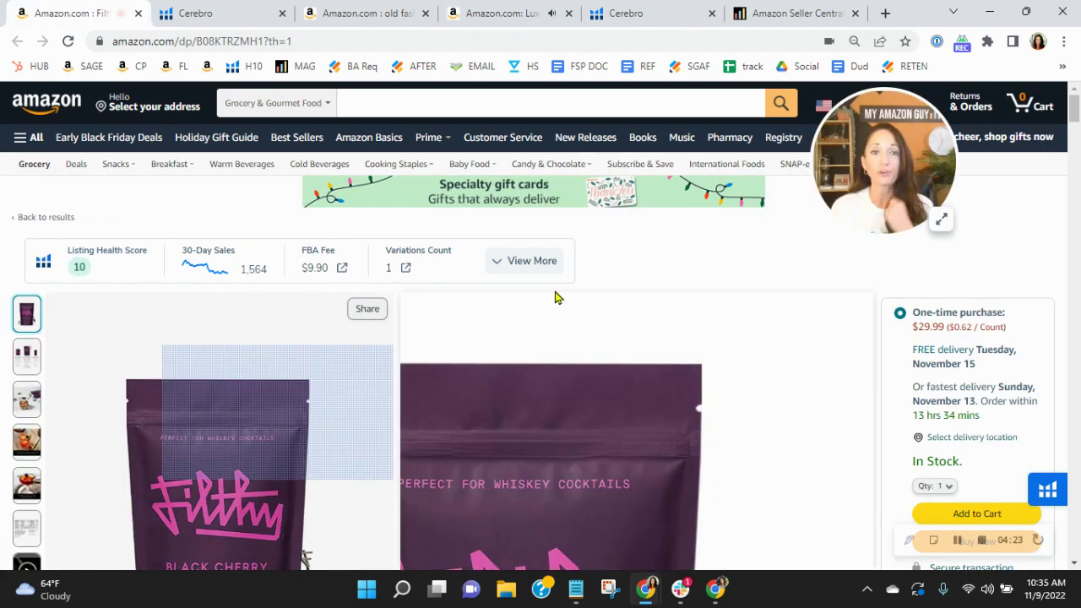
# - Deselect "old fashioned cocktail kit" in the Filthy cherries Cerebro results and filter the keywords to organic ranks from 20 to 50
pyautogui.click(211, 15)
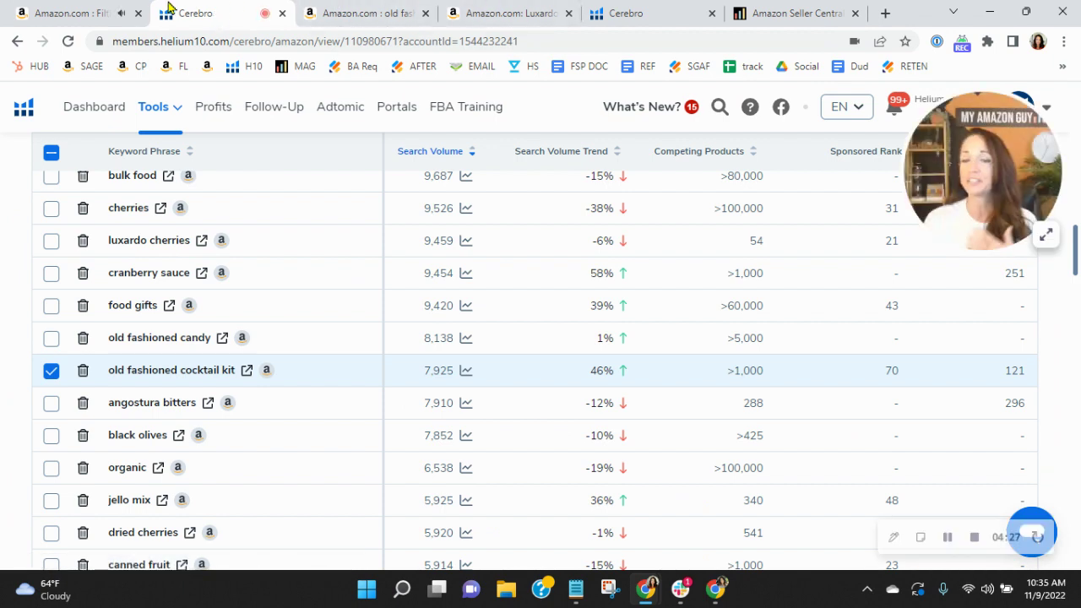
pyautogui.click(51, 372)
pyautogui.scroll(15, 559, 454)
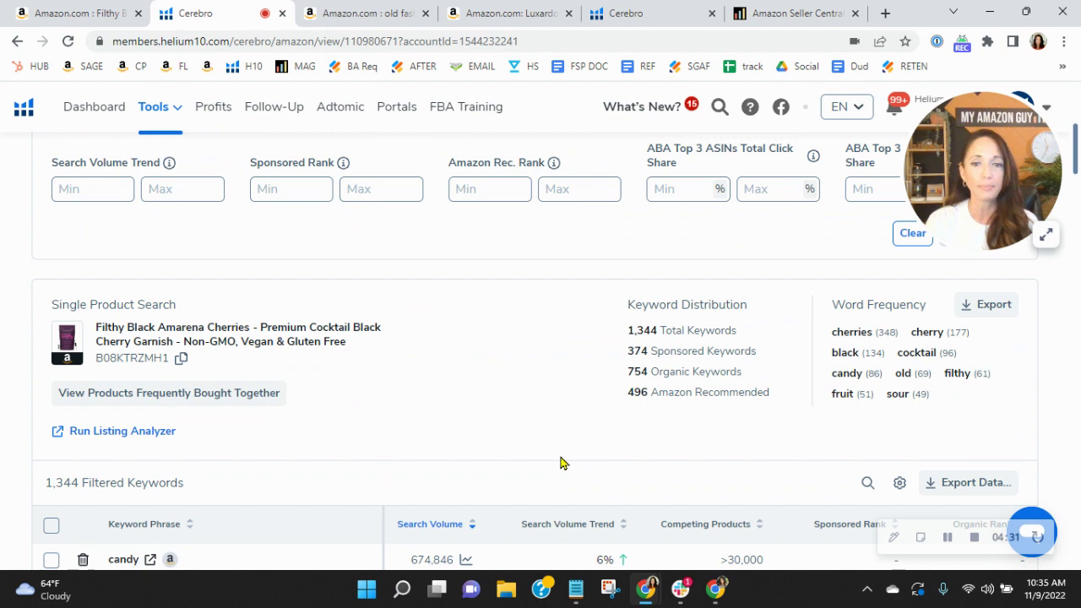
pyautogui.scroll(4, 408, 463)
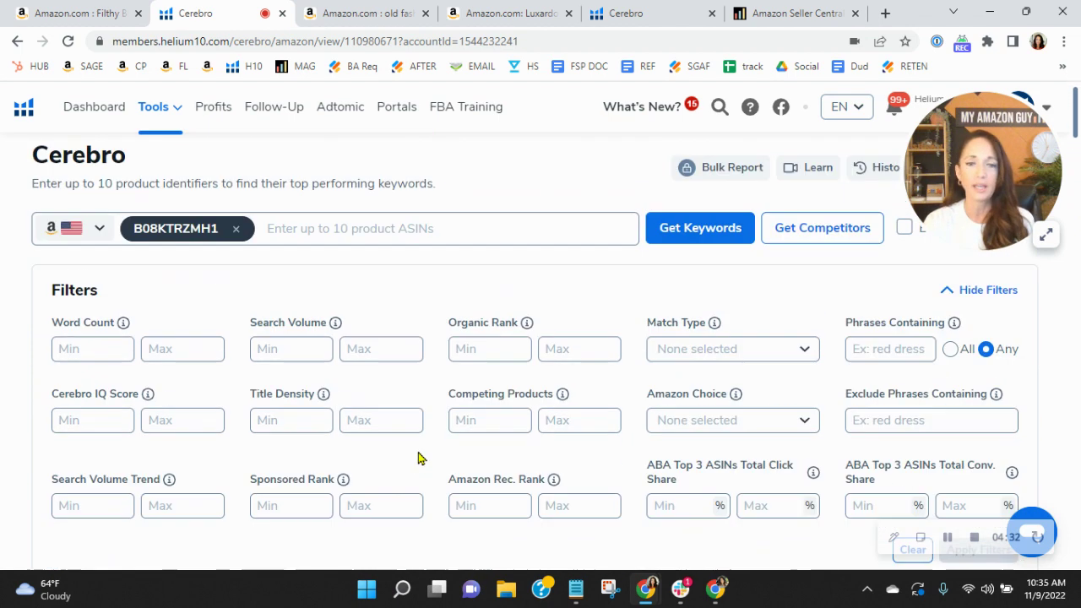
pyautogui.click(499, 346)
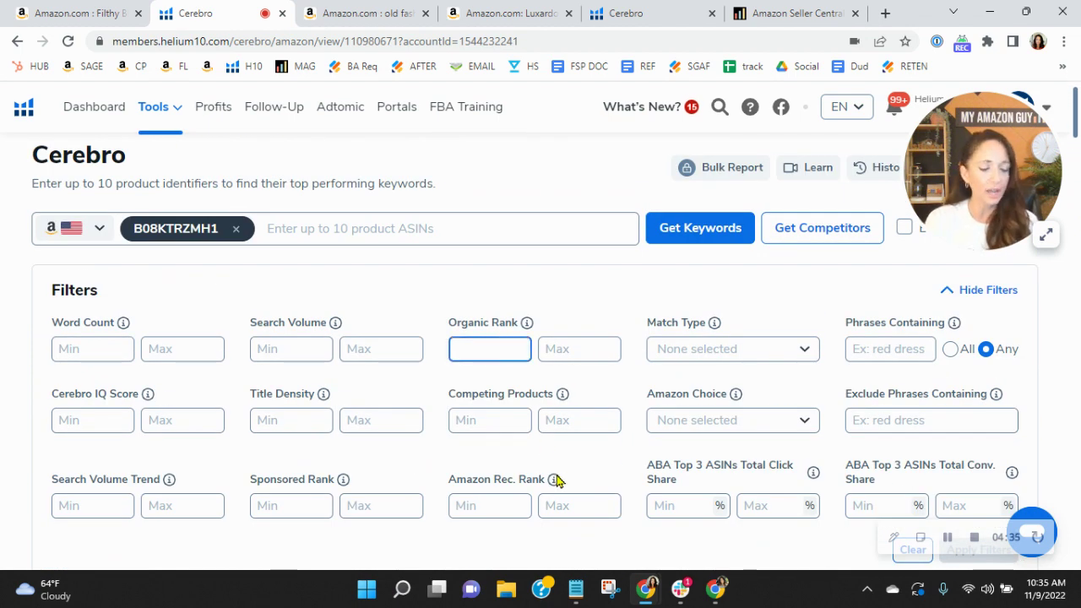
pyautogui.write('20')
pyautogui.click(591, 347)
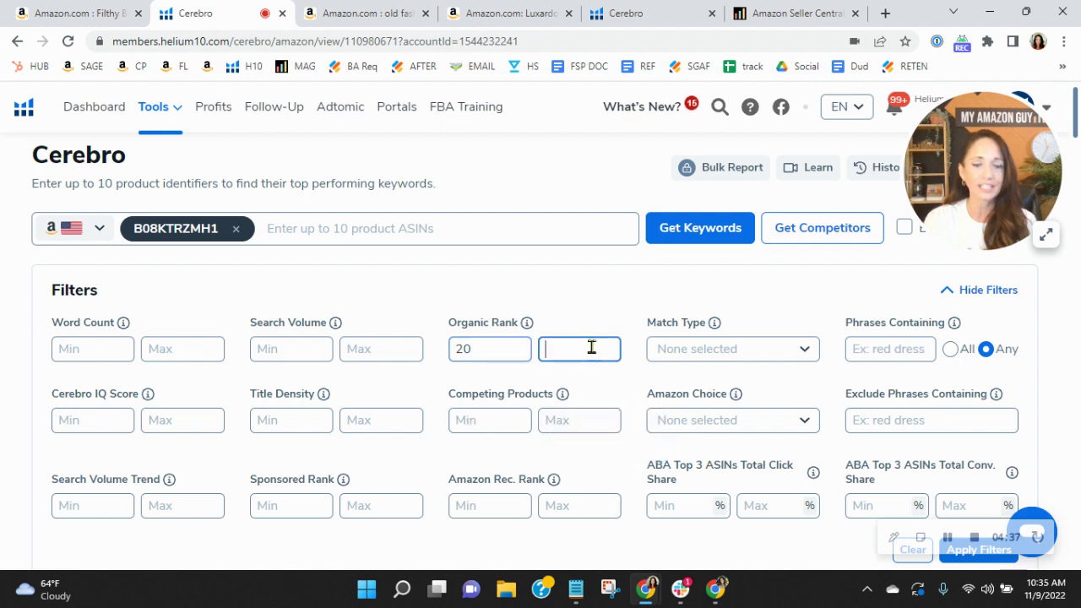
pyautogui.write('50')
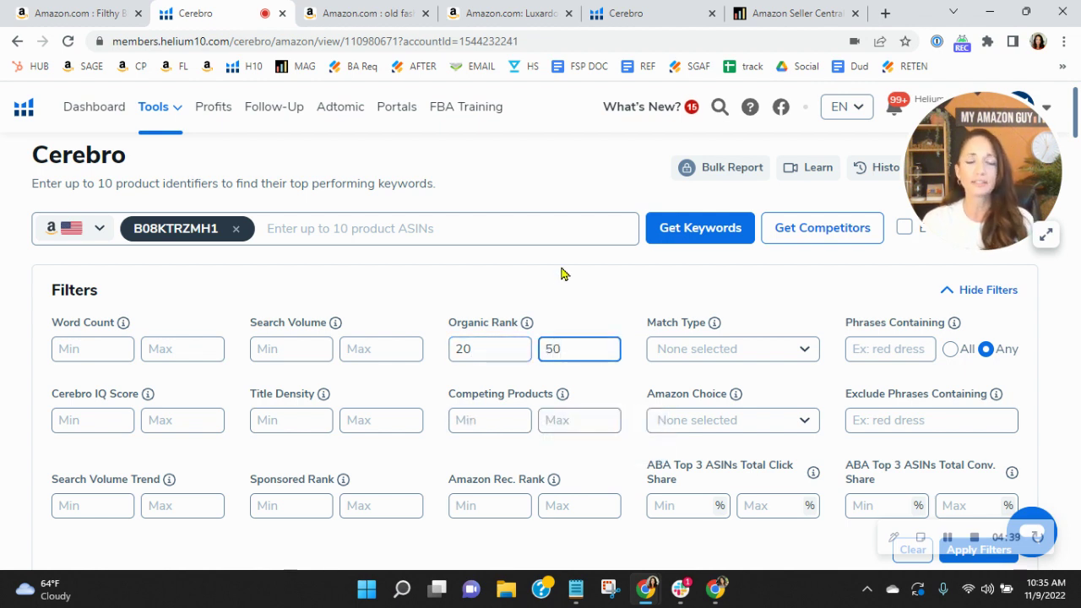
pyautogui.scroll(-1, 560, 282)
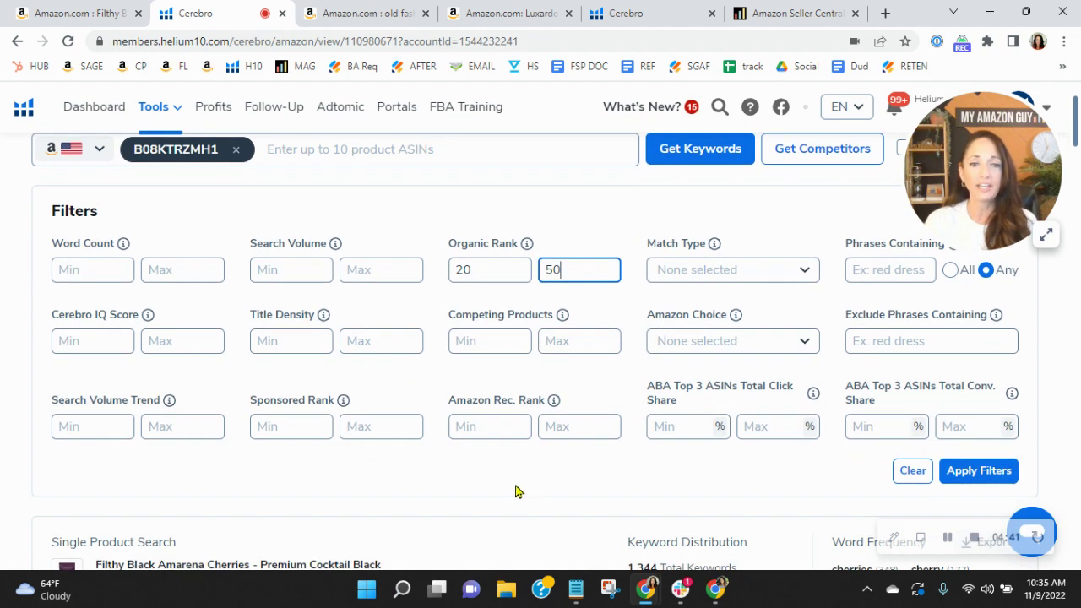
pyautogui.scroll(-1, 507, 474)
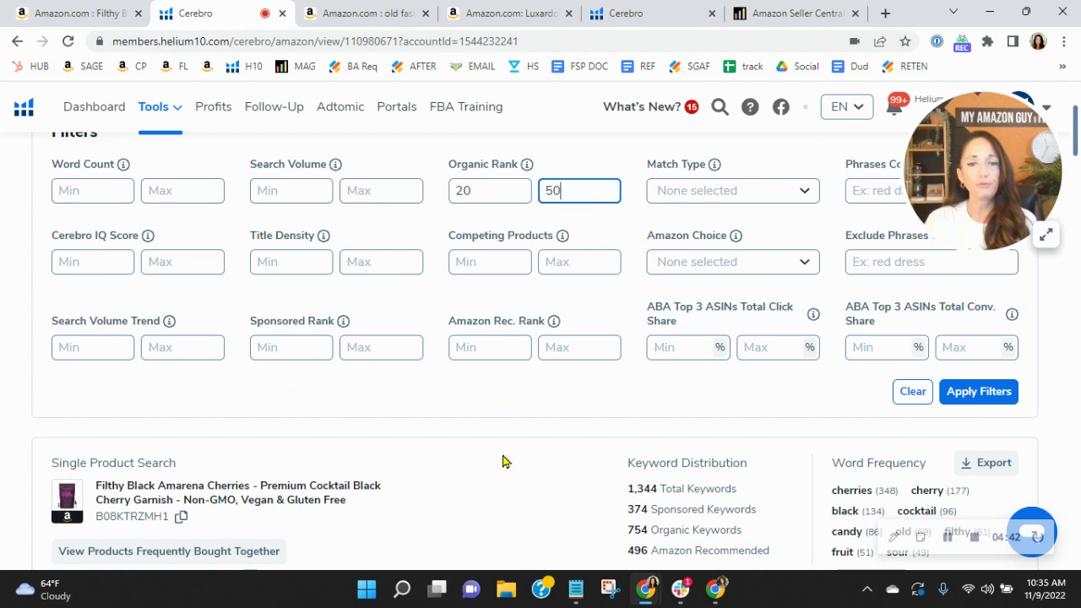
pyautogui.click(995, 397)
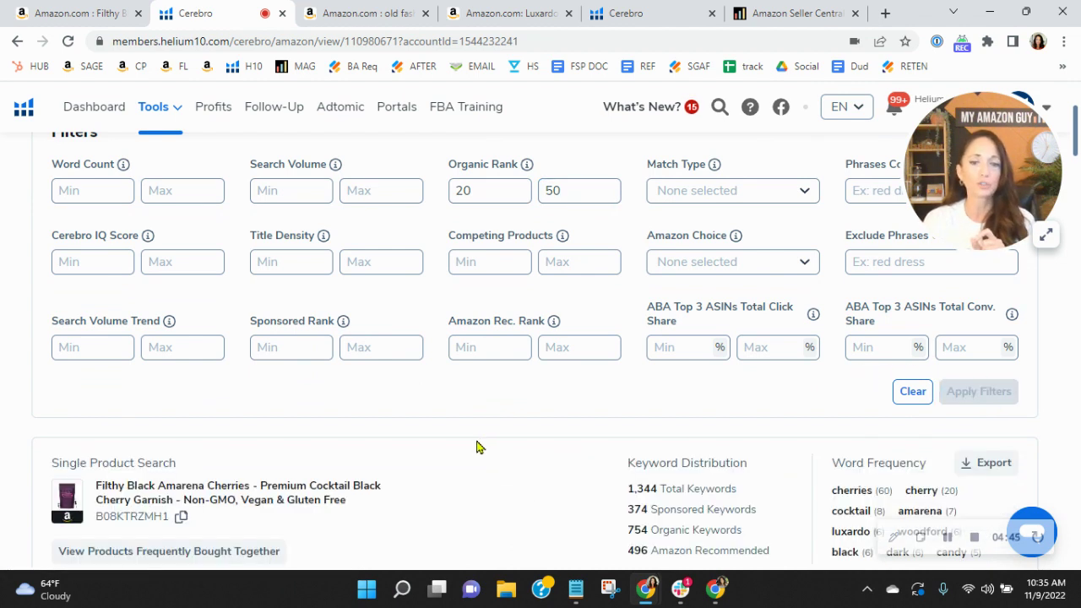
# - Review the filtered keywords, comparing their search volume, competing products, sponsored rank and organic rank
pyautogui.scroll(-2, 439, 473)
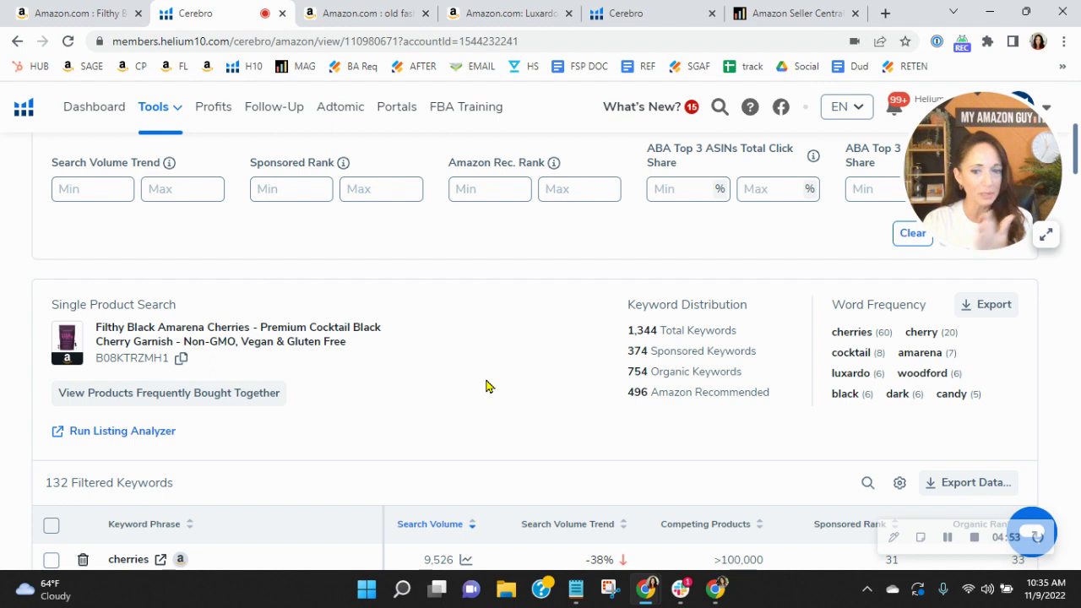
pyautogui.scroll(-1, 647, 448)
pyautogui.scroll(-2, 852, 488)
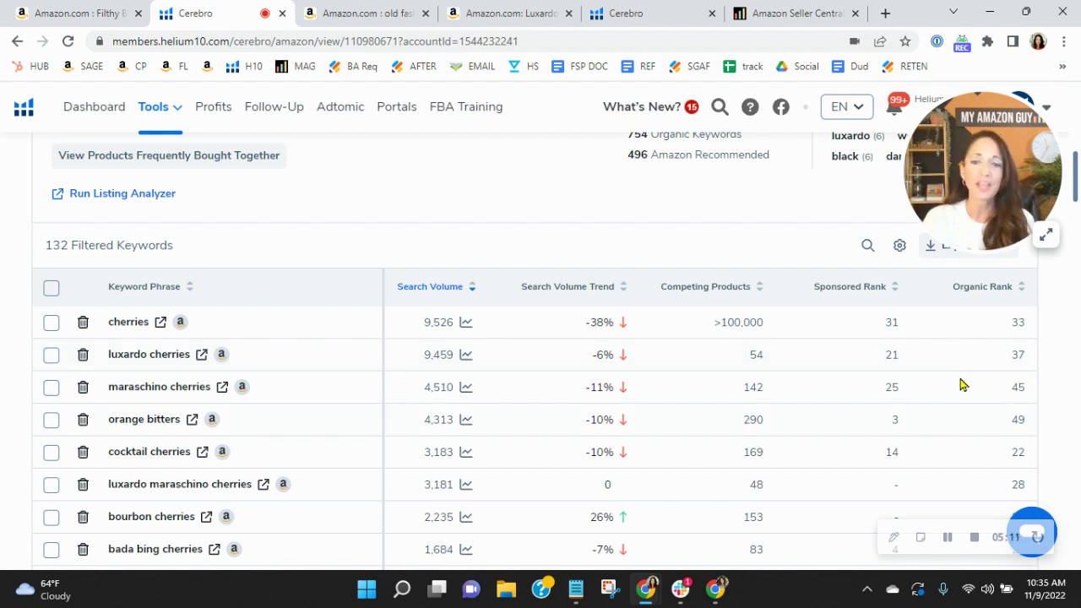
pyautogui.moveTo(887, 450)
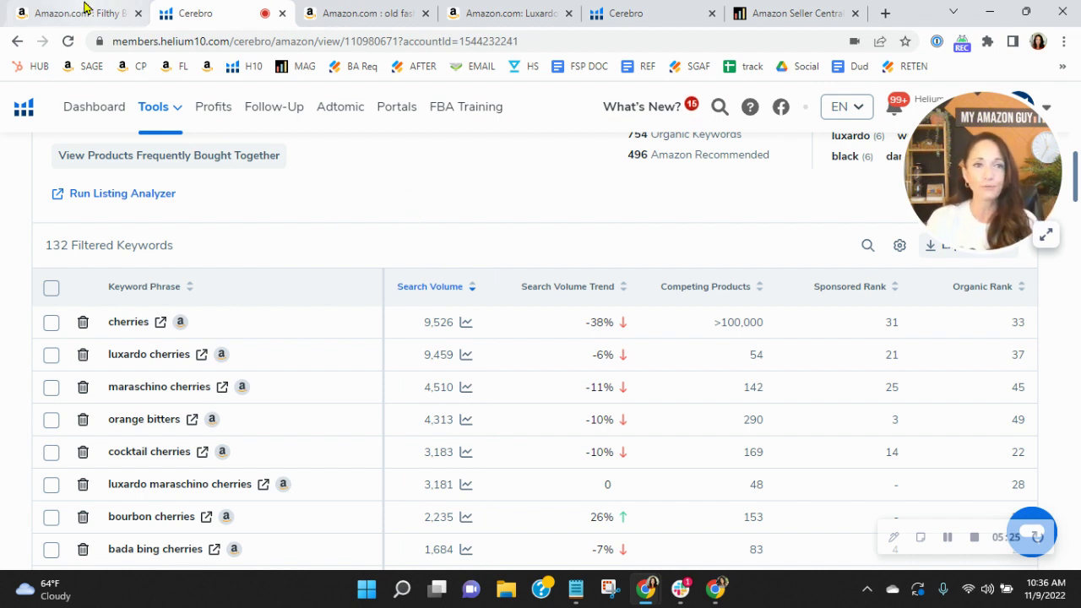
# - Check the title and product details on the Filthy Black Amarena Cherries Amazon listing
pyautogui.click(88, 12)
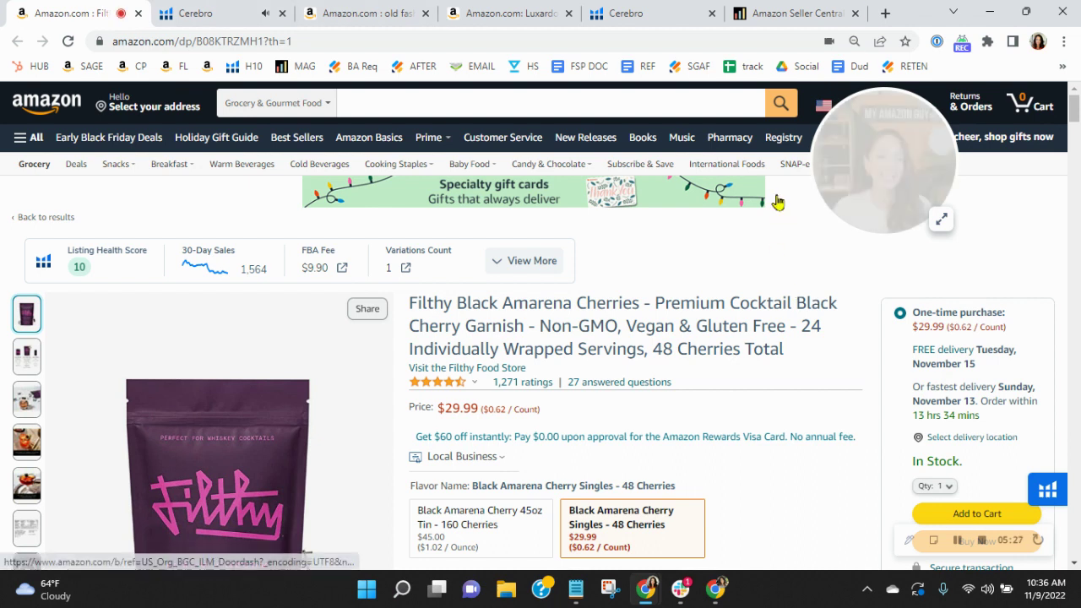
pyautogui.scroll(-1, 782, 248)
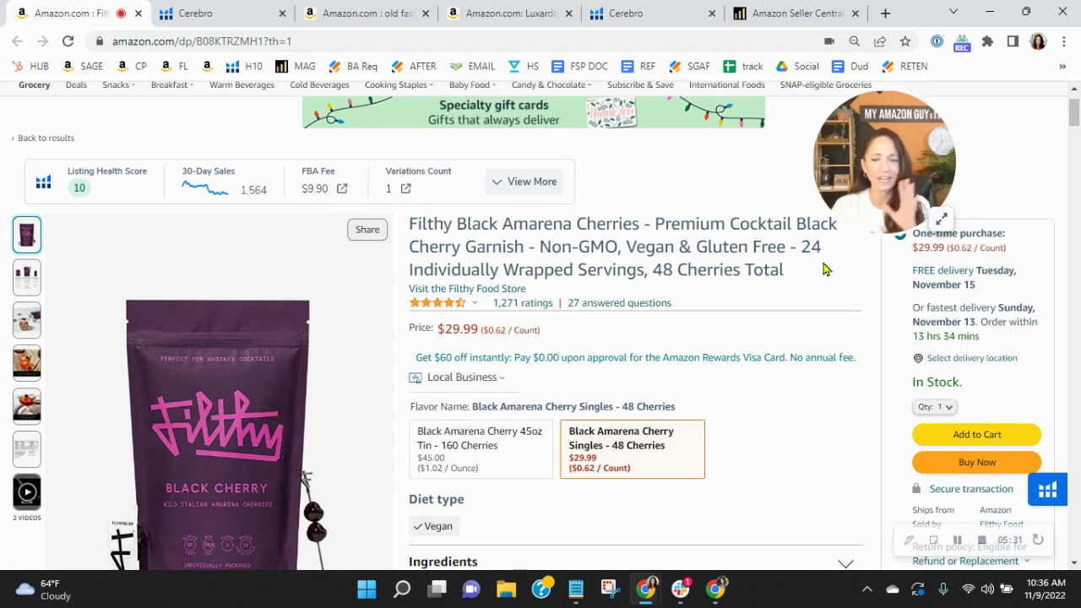
pyautogui.moveTo(892, 151); pyautogui.dragTo(980, 152)
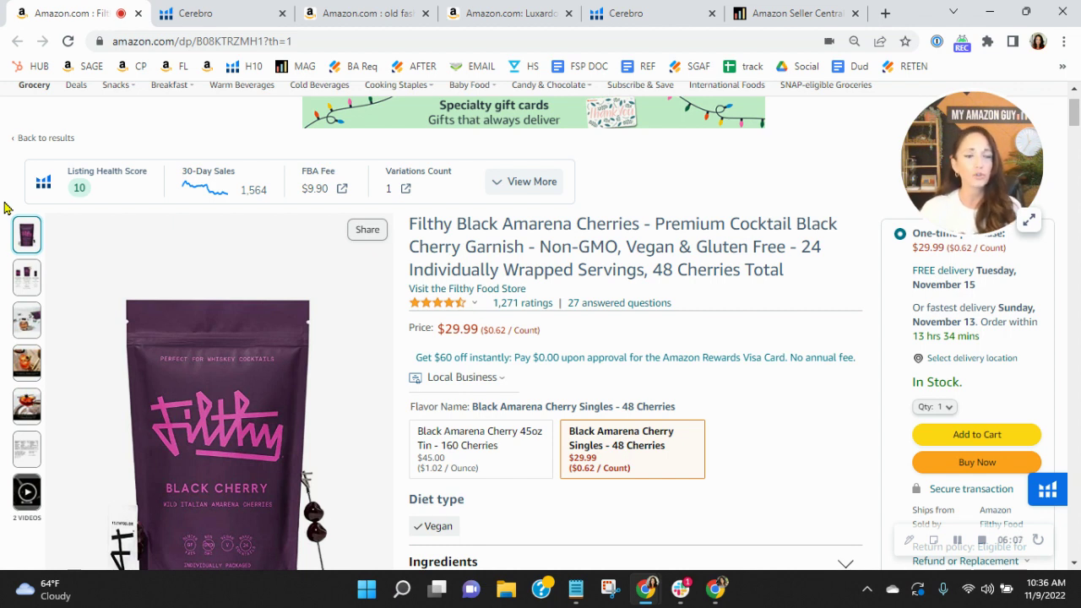
# - Preview the Filthy listing's nutrition facts, main, product comparison and cocktail images
pyautogui.moveTo(28, 455)
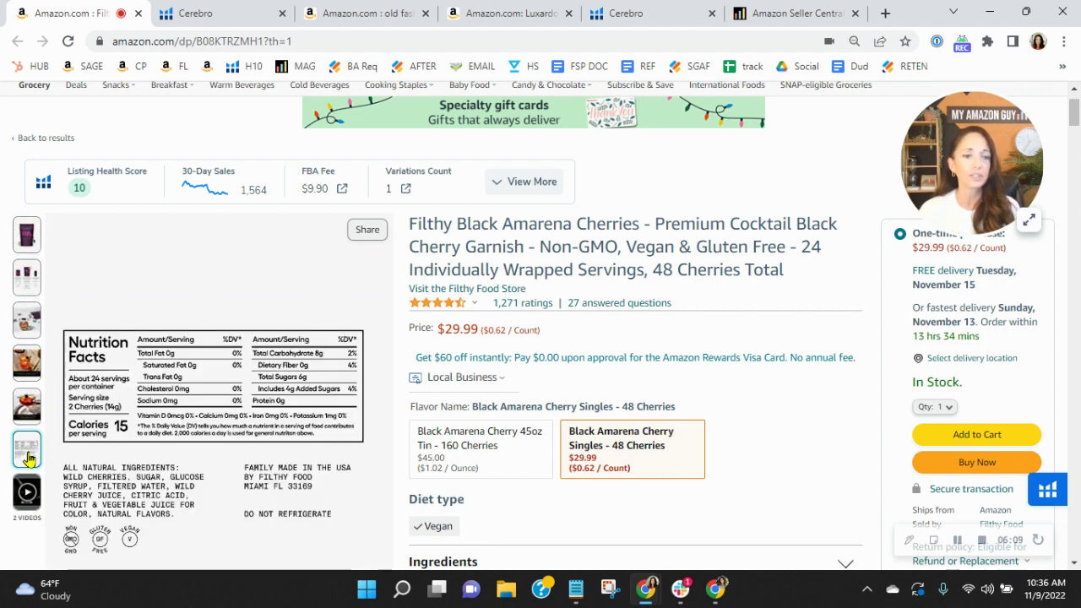
pyautogui.moveTo(28, 236)
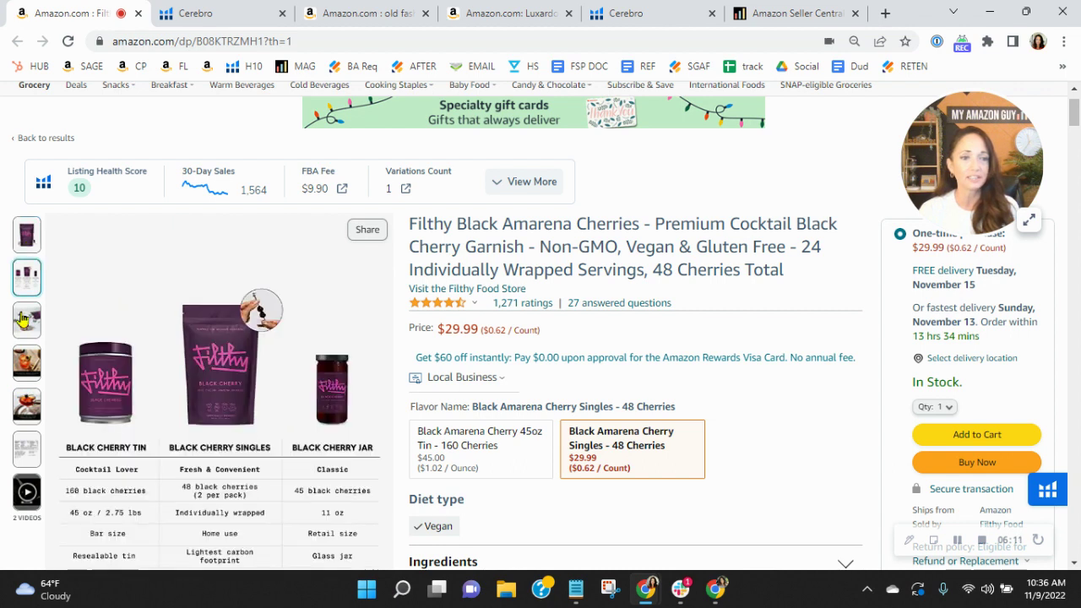
pyautogui.moveTo(23, 286)
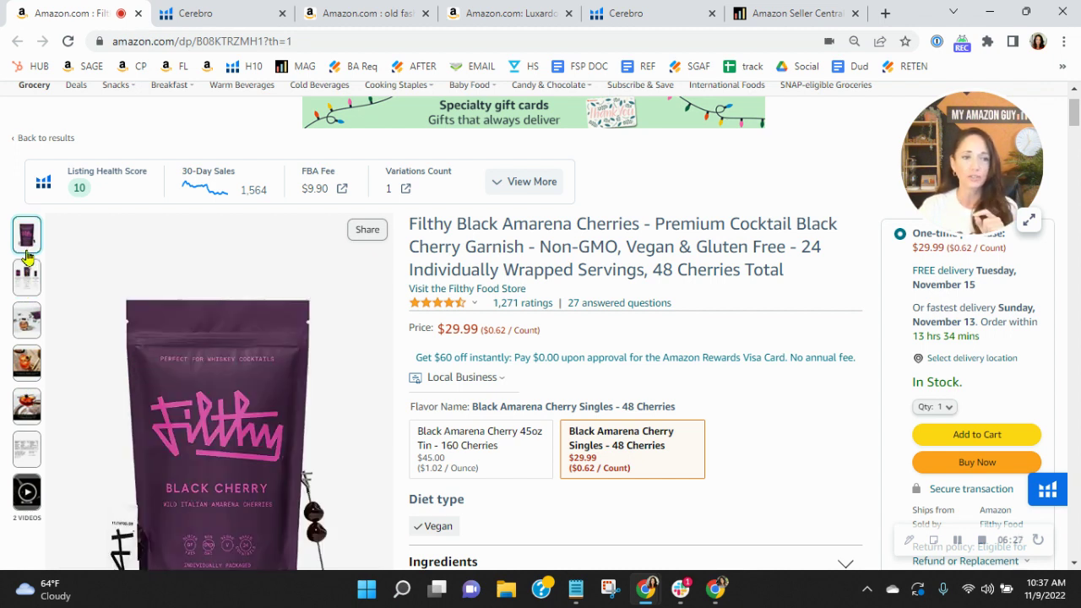
pyautogui.moveTo(24, 322)
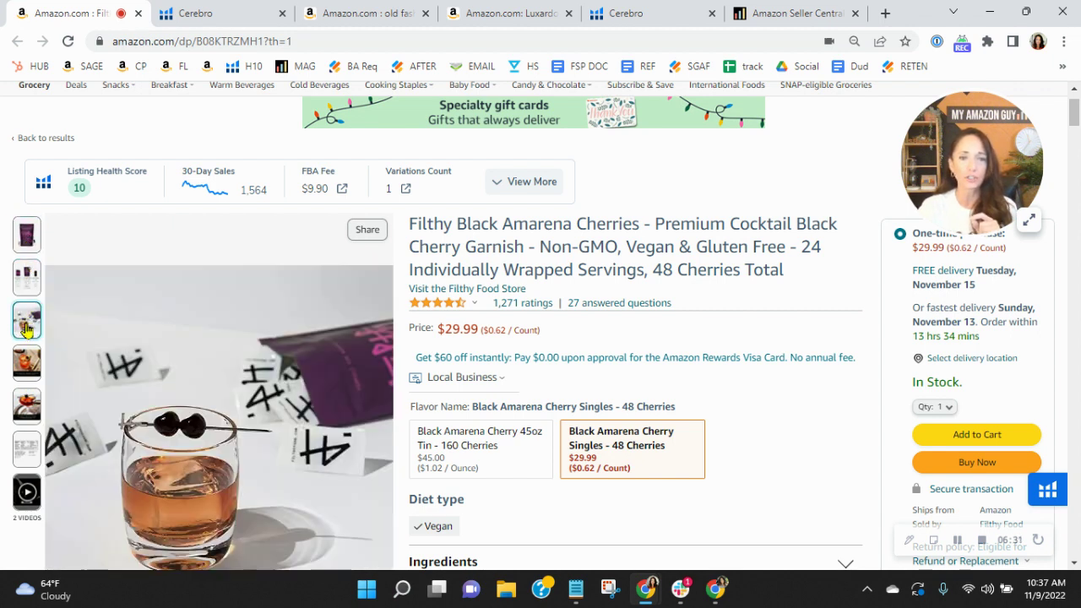
# - Check the Helium 10 listing health score breakdown for the Filthy cherries listing
pyautogui.click(524, 184)
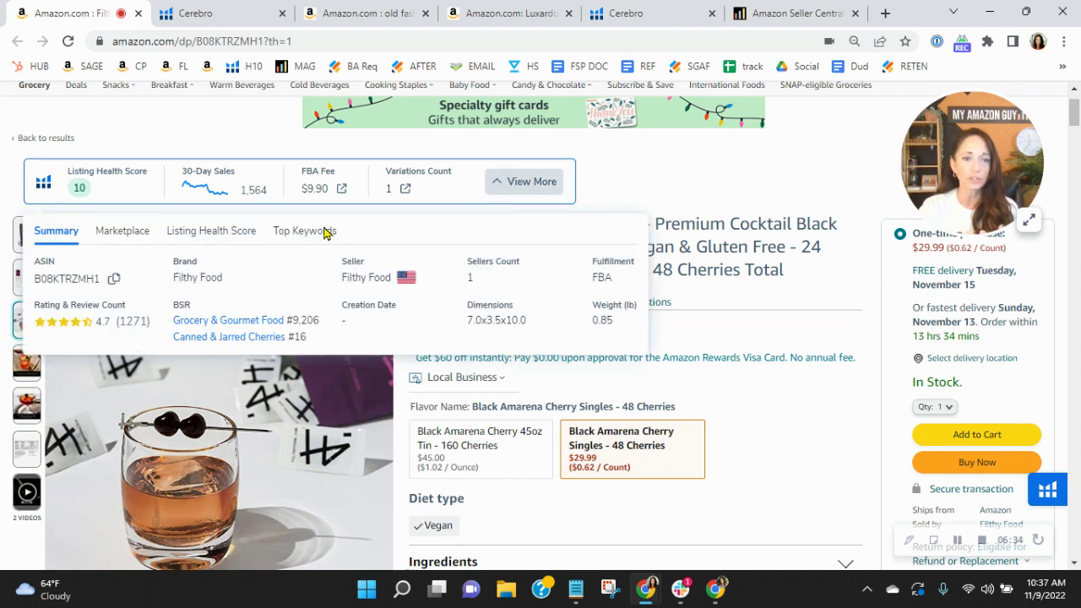
pyautogui.click(214, 236)
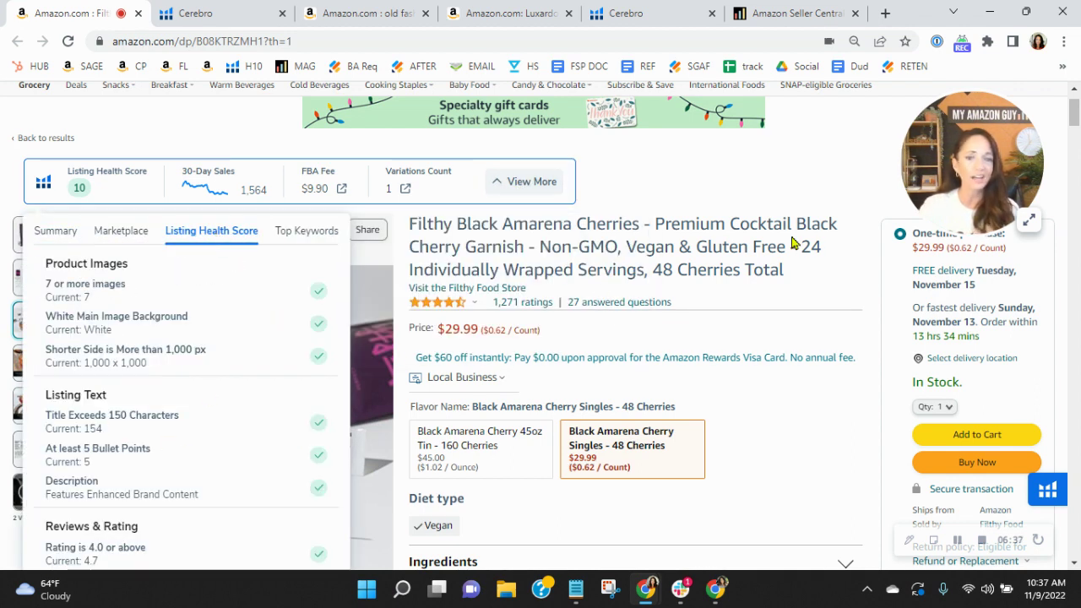
pyautogui.click(816, 275)
# - Review the Filthy listing's bullet points and the sections below them down to the product description
pyautogui.scroll(-3, 816, 275)
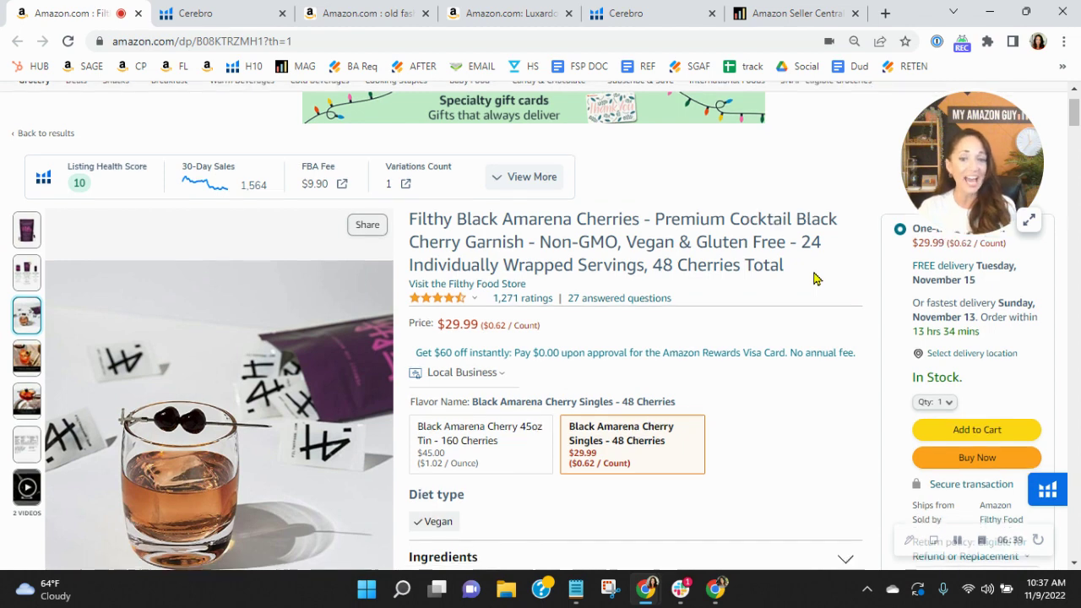
pyautogui.scroll(-2, 816, 274)
pyautogui.scroll(-1, 548, 474)
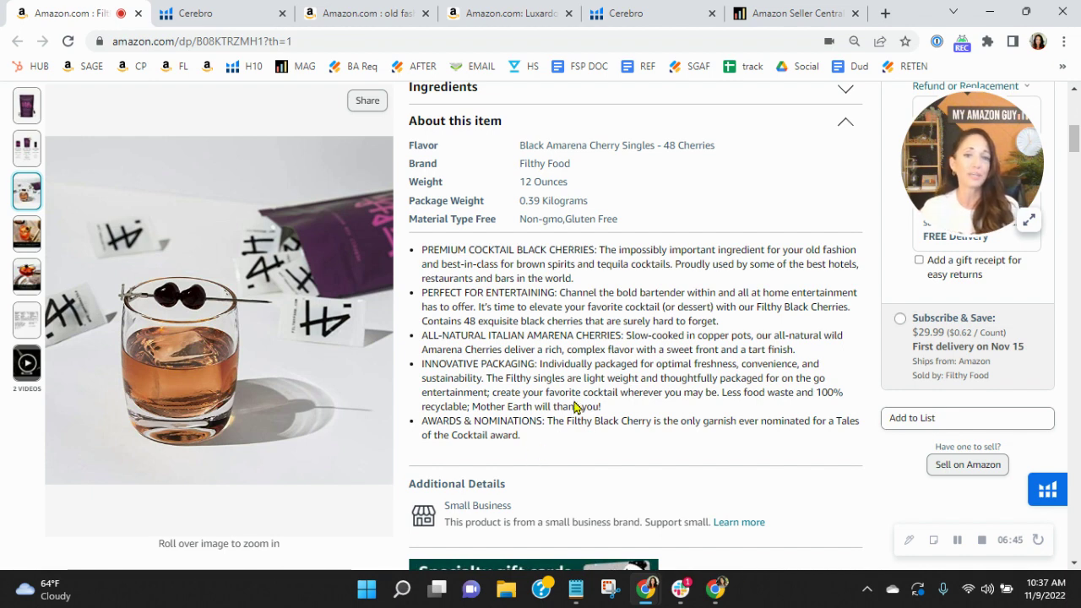
pyautogui.scroll(-4, 667, 342)
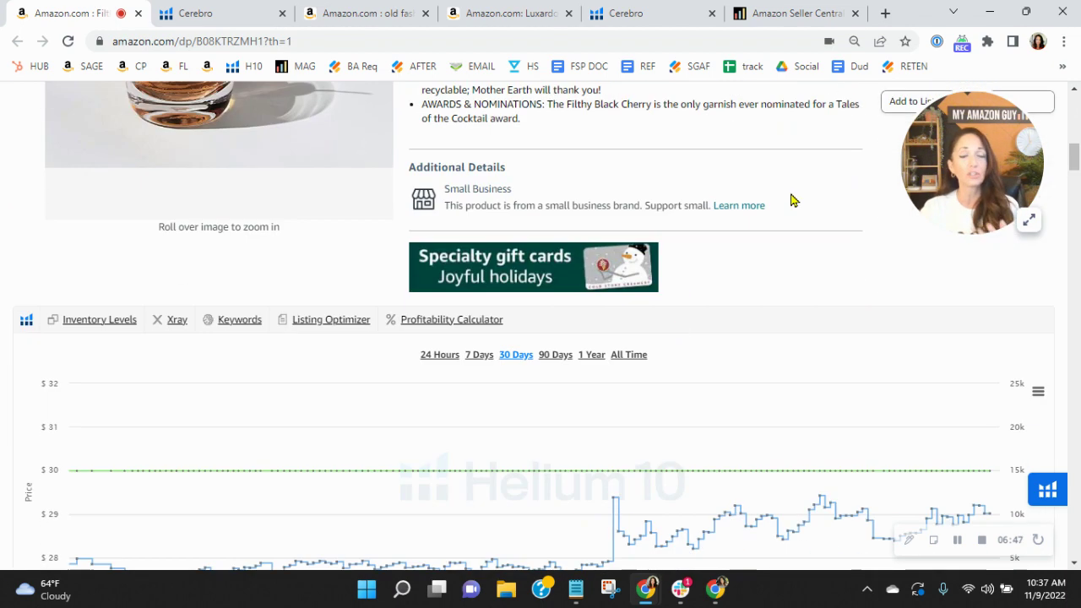
pyautogui.scroll(-12, 794, 222)
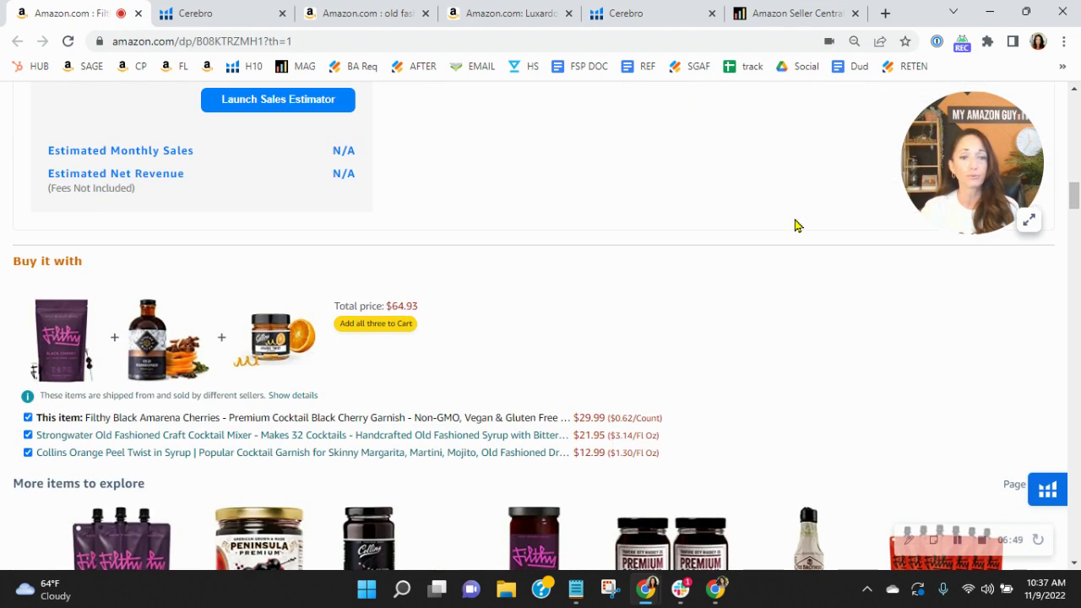
pyautogui.scroll(-3, 794, 224)
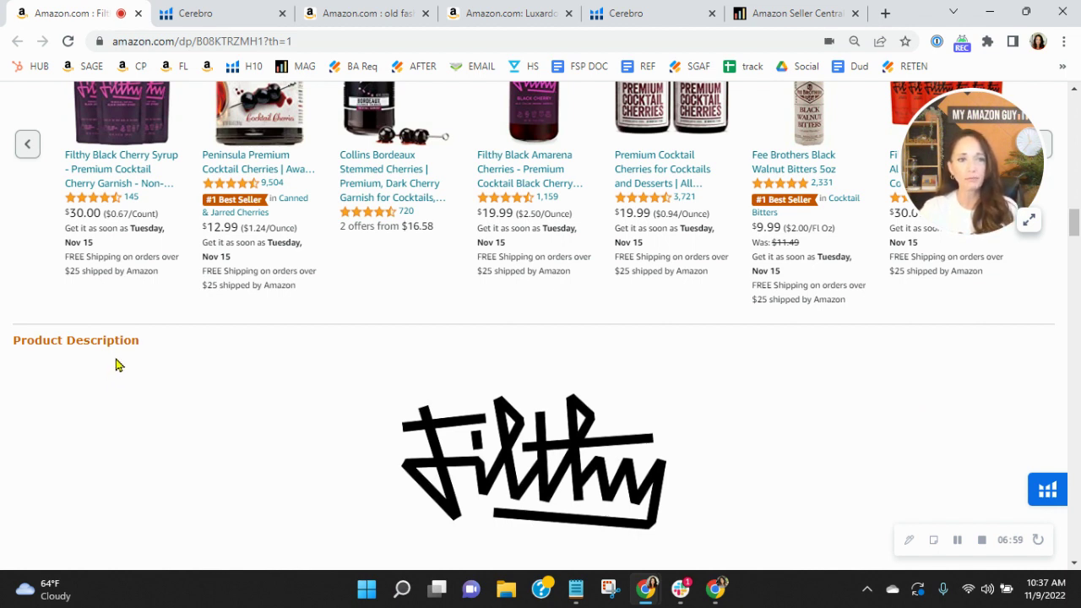
# - Open the Age of Sage men's soap listing in place of the Luxardo listing and switch to the fruity soap variation
pyautogui.click(533, 15)
pyautogui.click(89, 66)
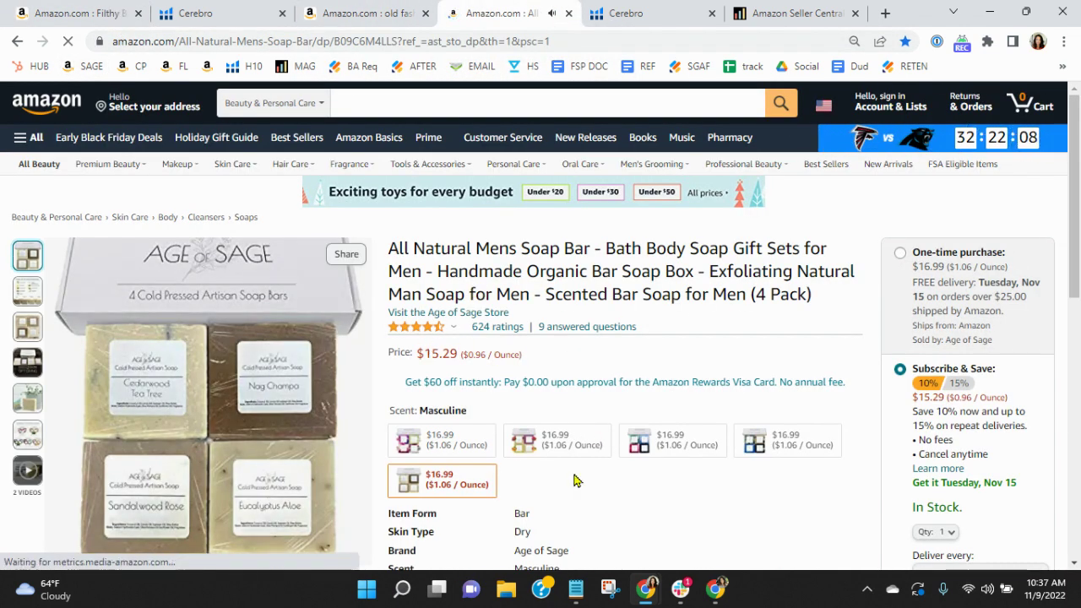
pyautogui.click(568, 449)
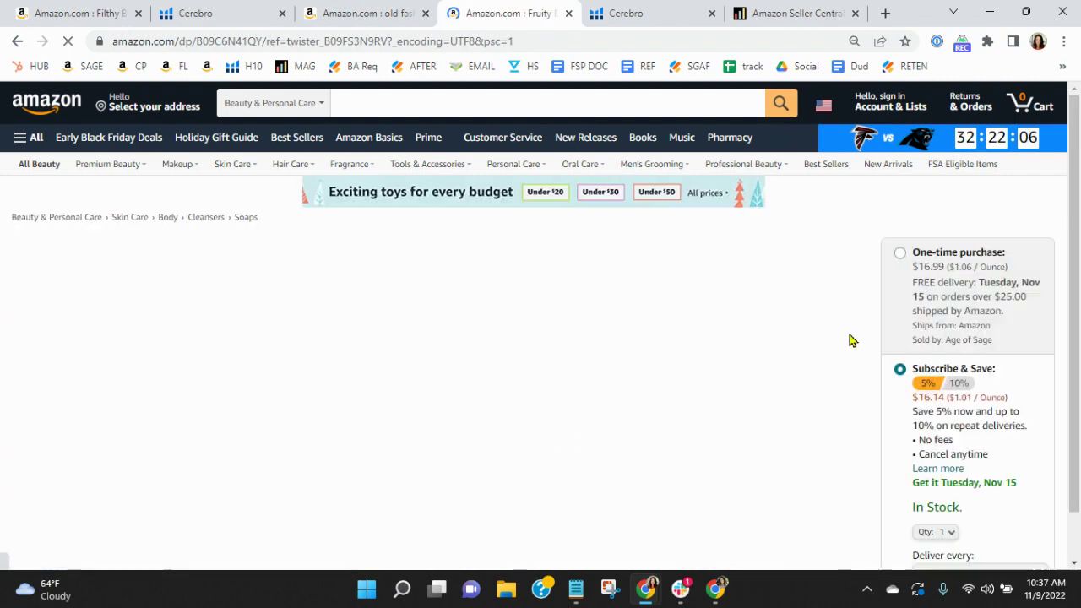
# - Browse through the cards of the "Gifts for the Holidays" brand story on the Age of Sage soap listing
pyautogui.scroll(-20, 849, 331)
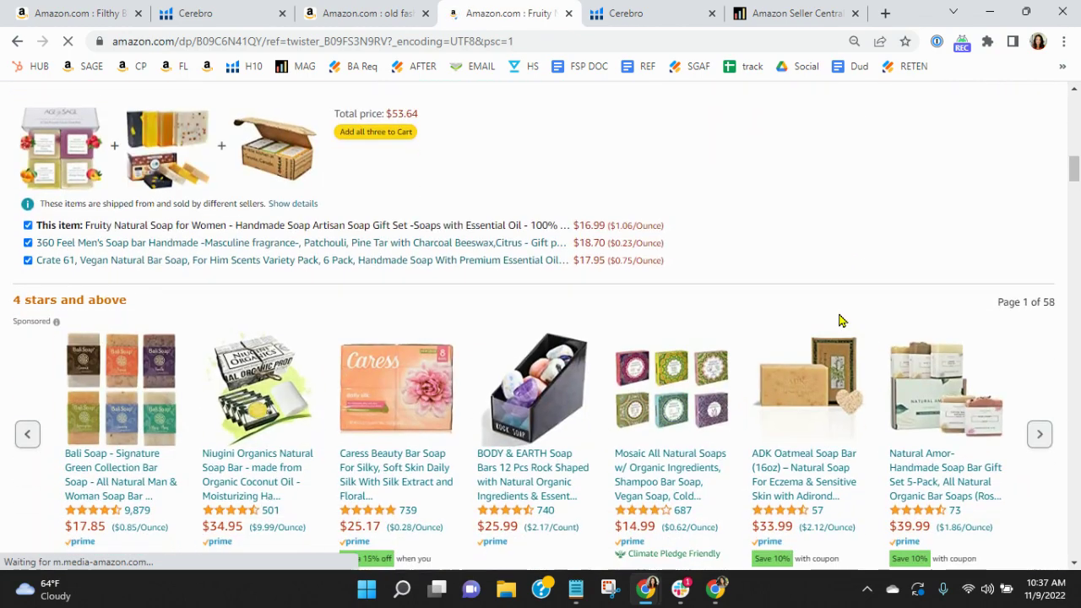
pyautogui.scroll(-2, 841, 323)
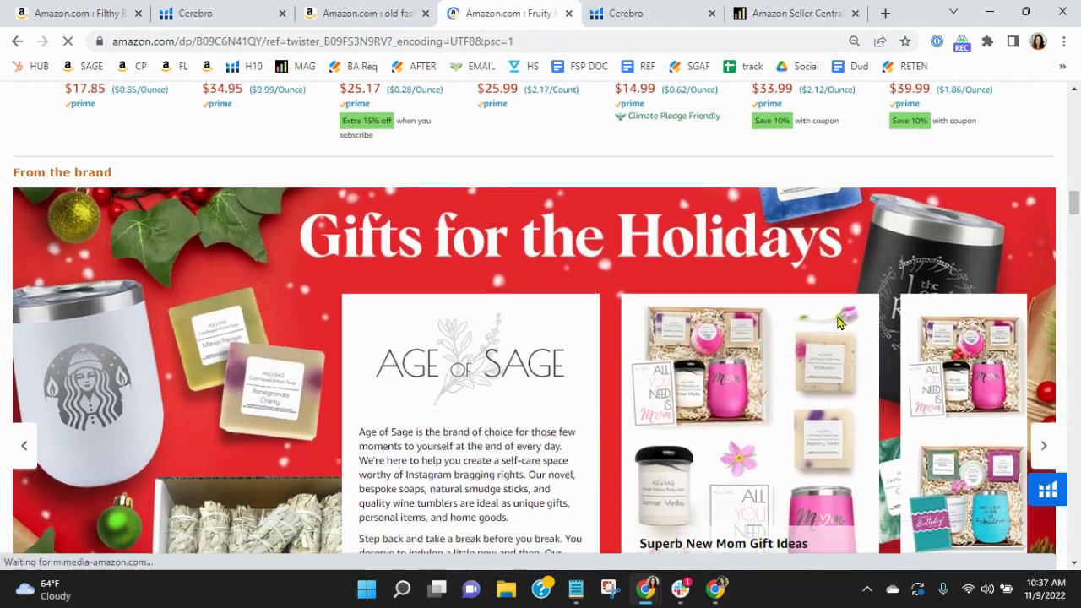
pyautogui.scroll(-1, 841, 323)
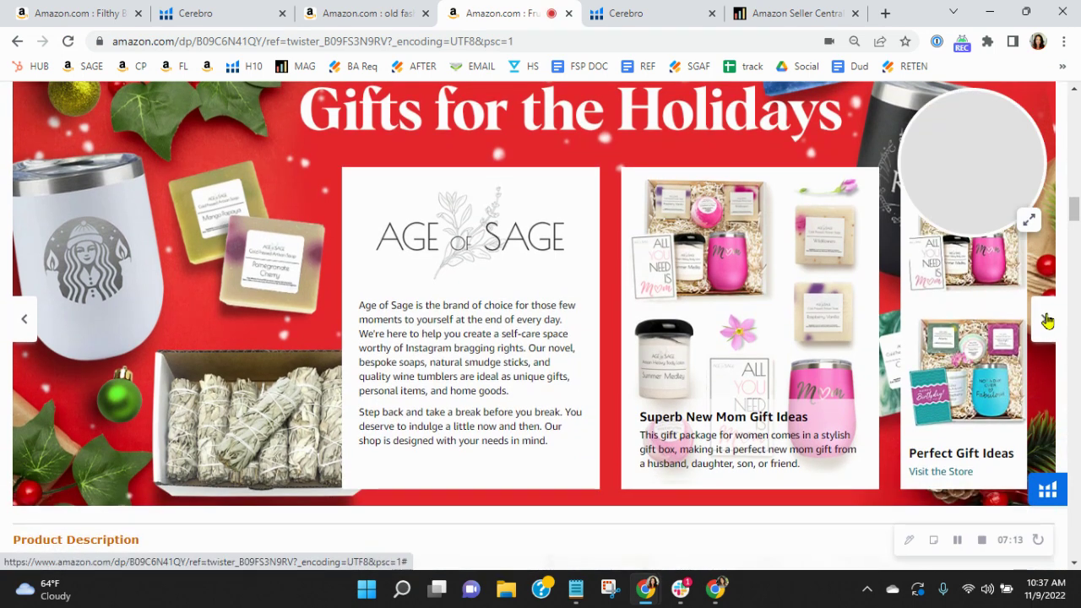
pyautogui.scroll(1, 1045, 318)
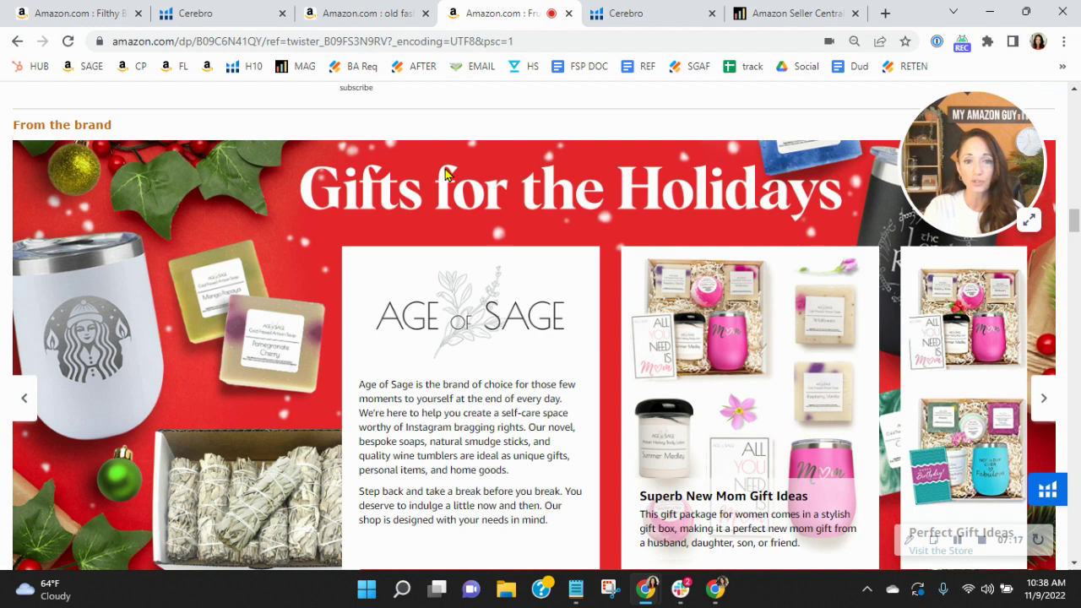
pyautogui.click(1042, 402)
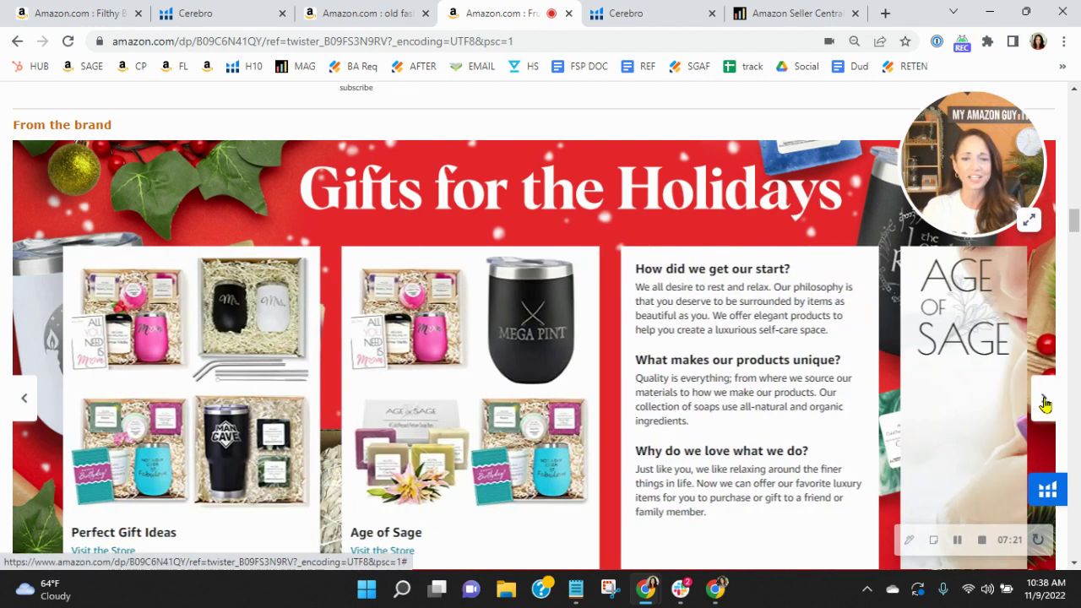
pyautogui.click(1044, 402)
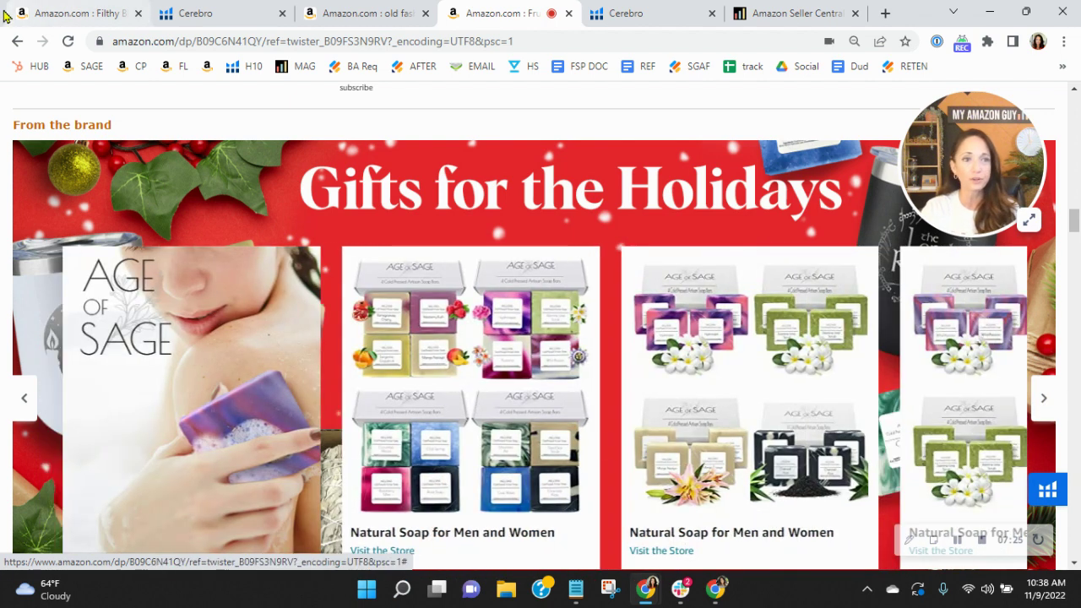
# - Return to the Filthy listing's product description and display its image alt text with Image Alt Text Viewer
pyautogui.click(97, 12)
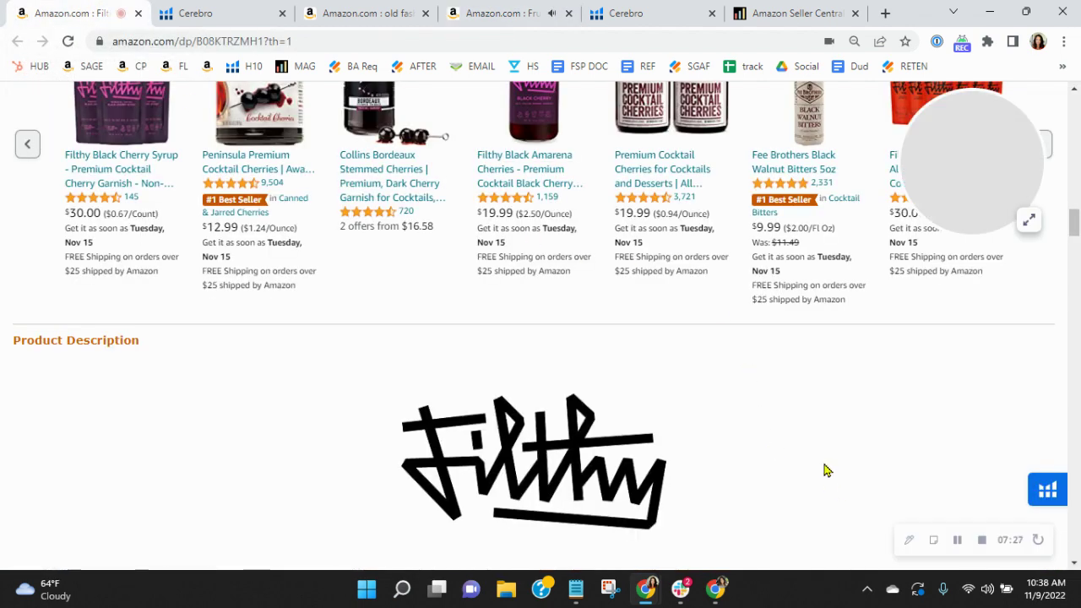
pyautogui.scroll(1, 824, 430)
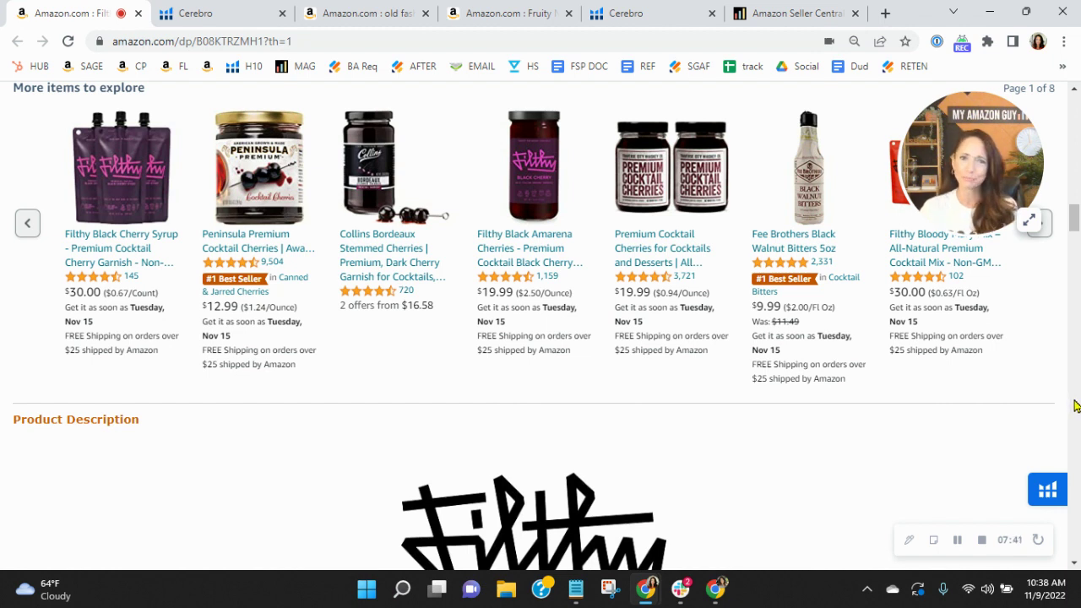
pyautogui.scroll(-1, 1056, 412)
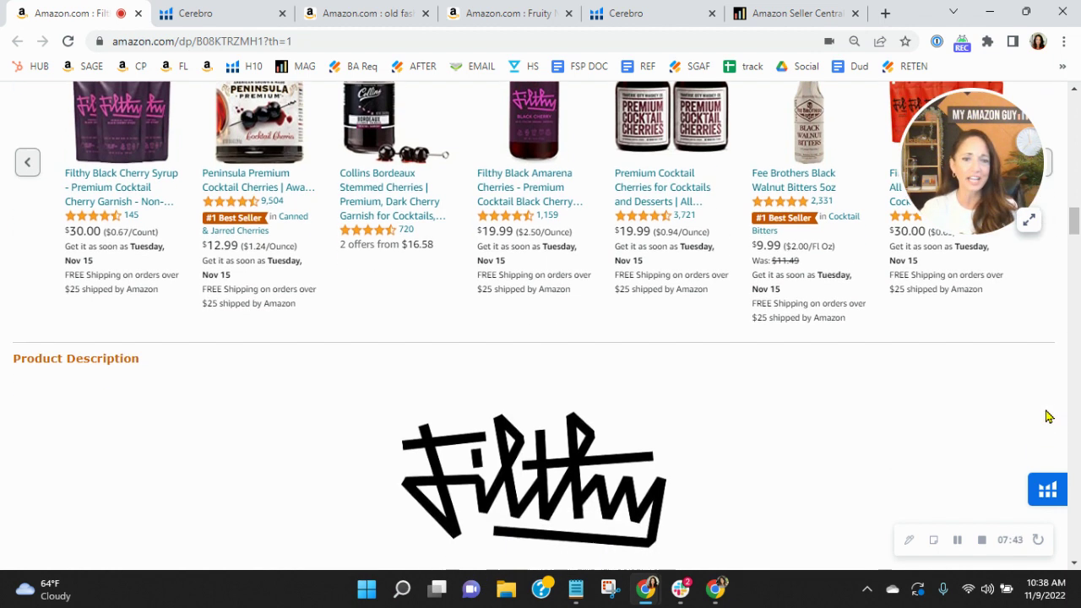
pyautogui.scroll(-2, 718, 338)
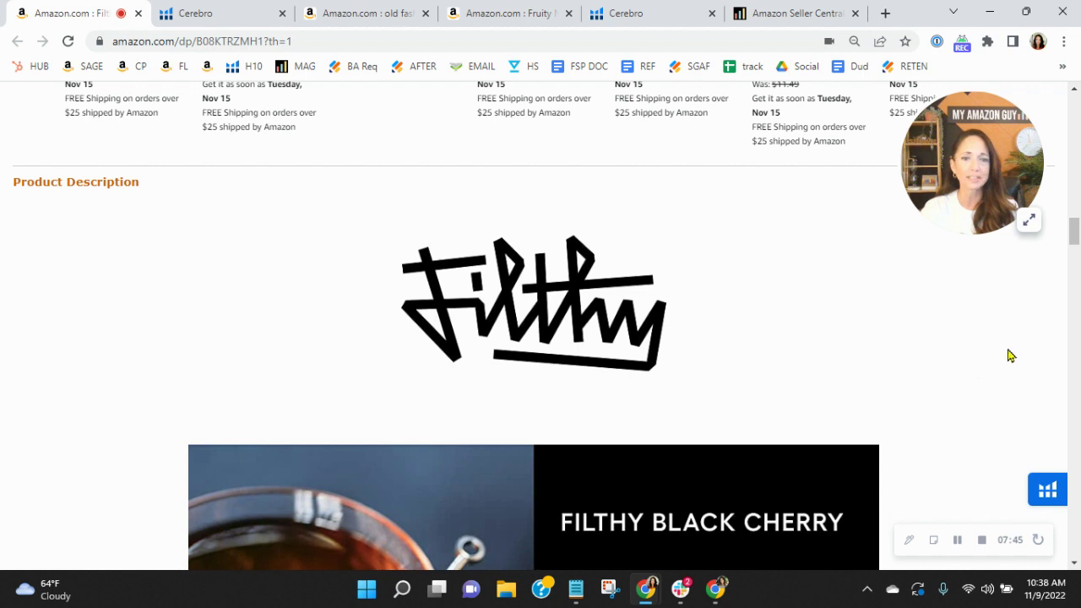
pyautogui.click(986, 42)
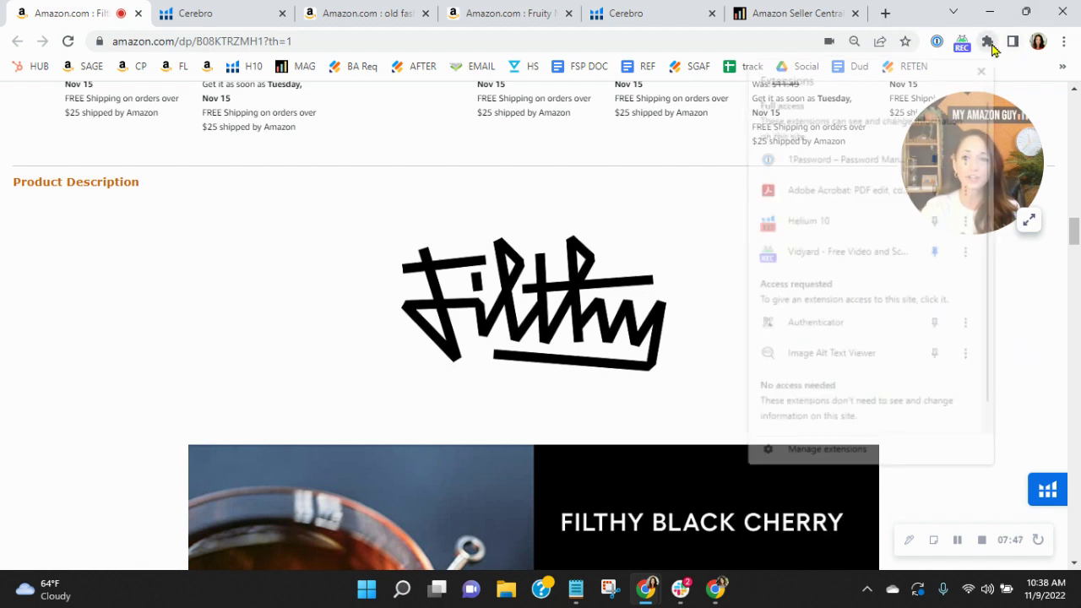
pyautogui.click(847, 356)
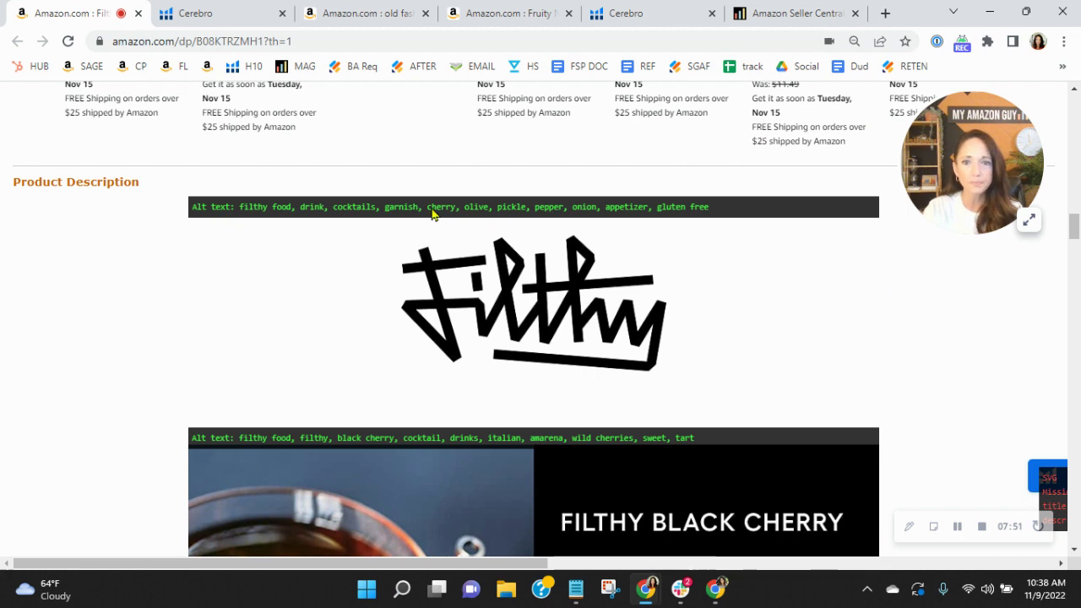
# - Review the alt text keywords on the Filthy listing's description images and product comparison chart
pyautogui.scroll(-2, 933, 363)
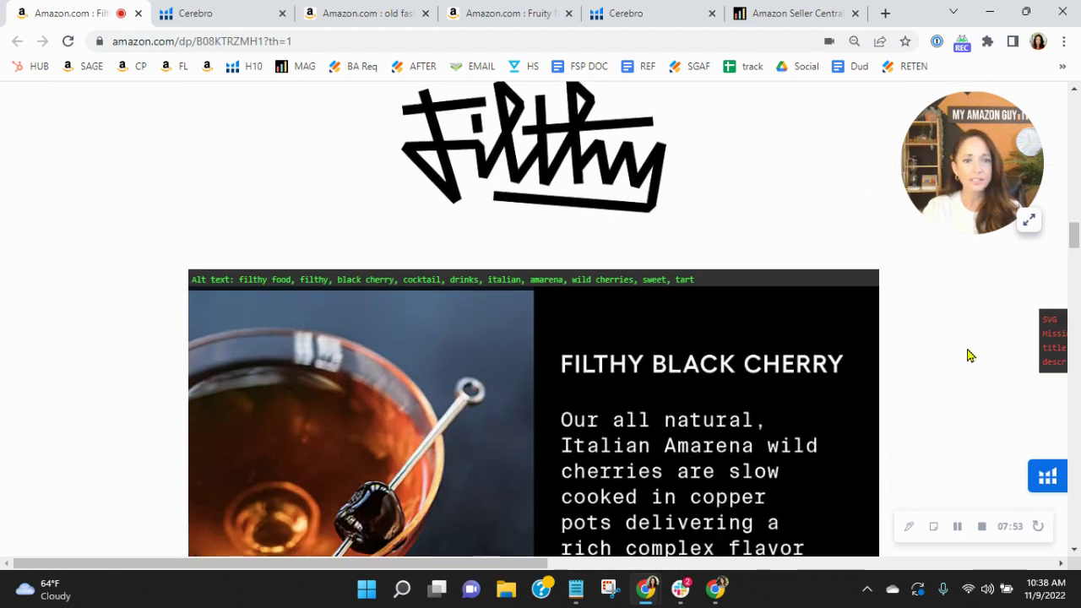
pyautogui.scroll(-3, 933, 362)
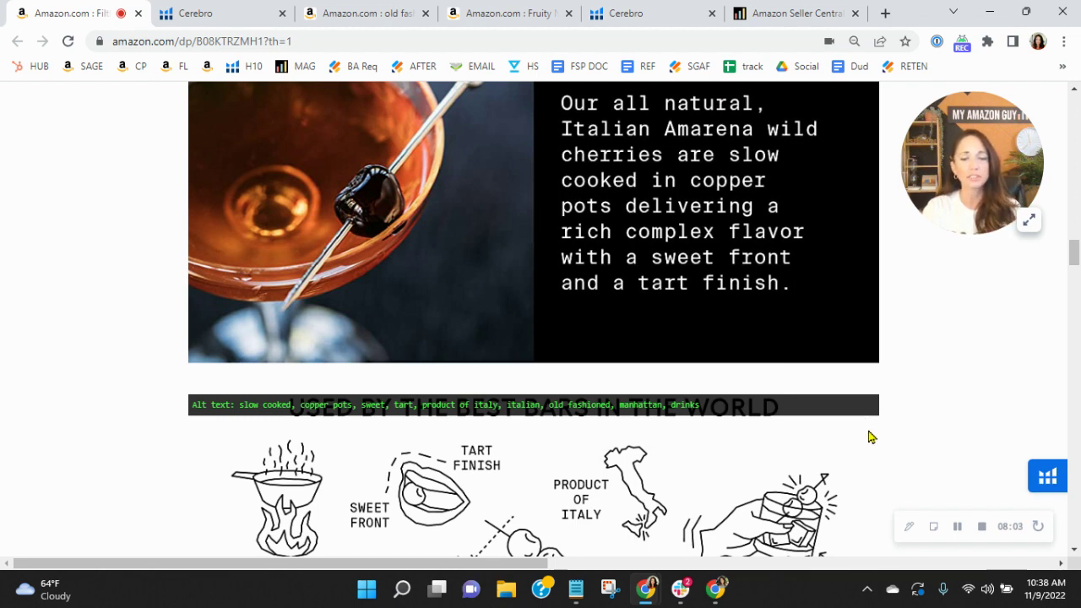
pyautogui.scroll(-5, 865, 417)
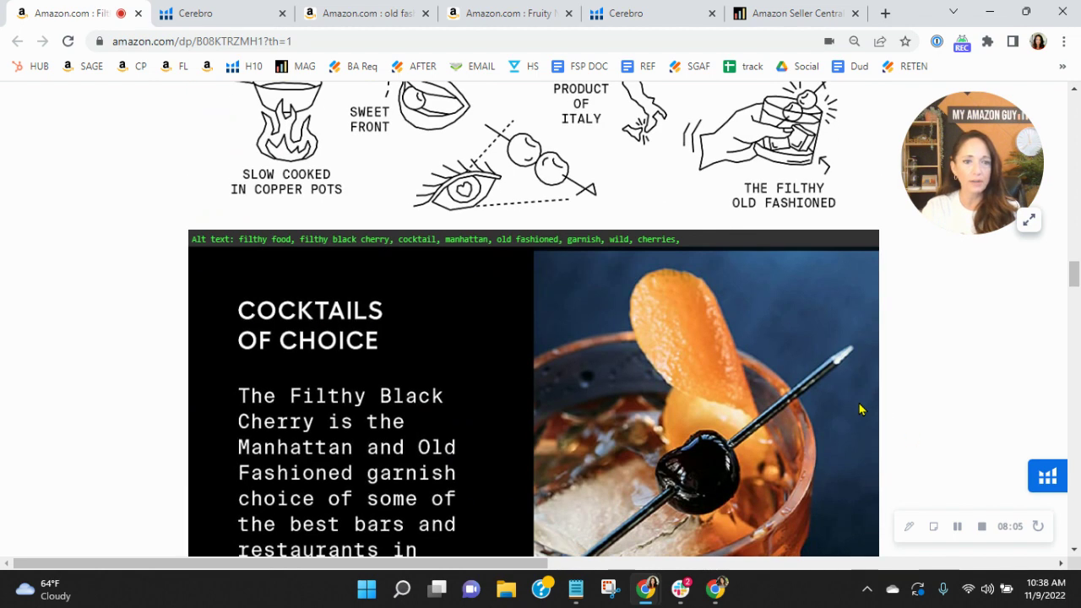
pyautogui.scroll(-9, 861, 410)
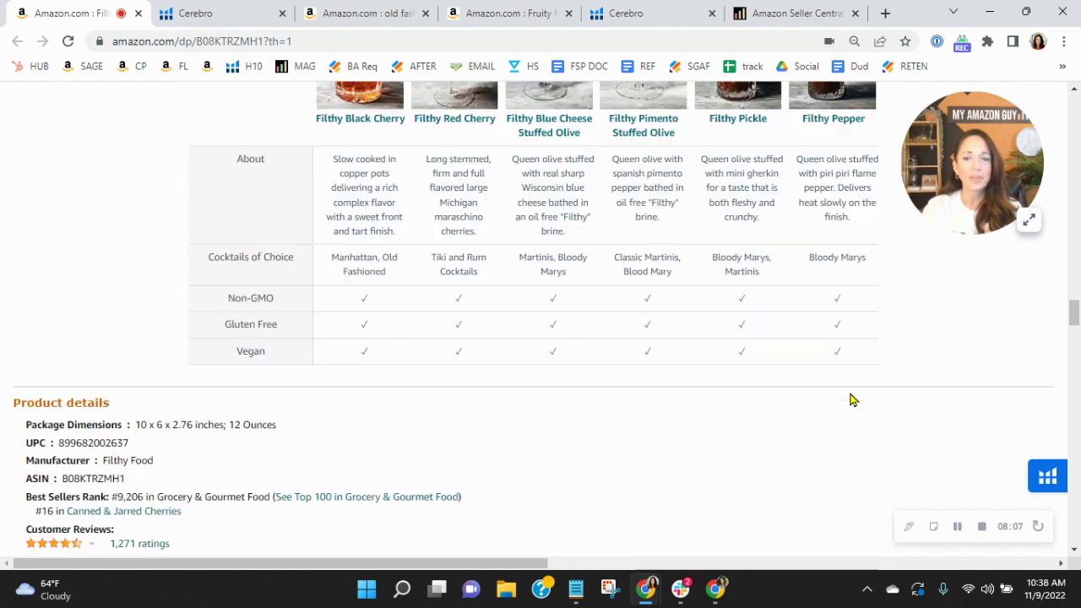
pyautogui.scroll(-2, 851, 400)
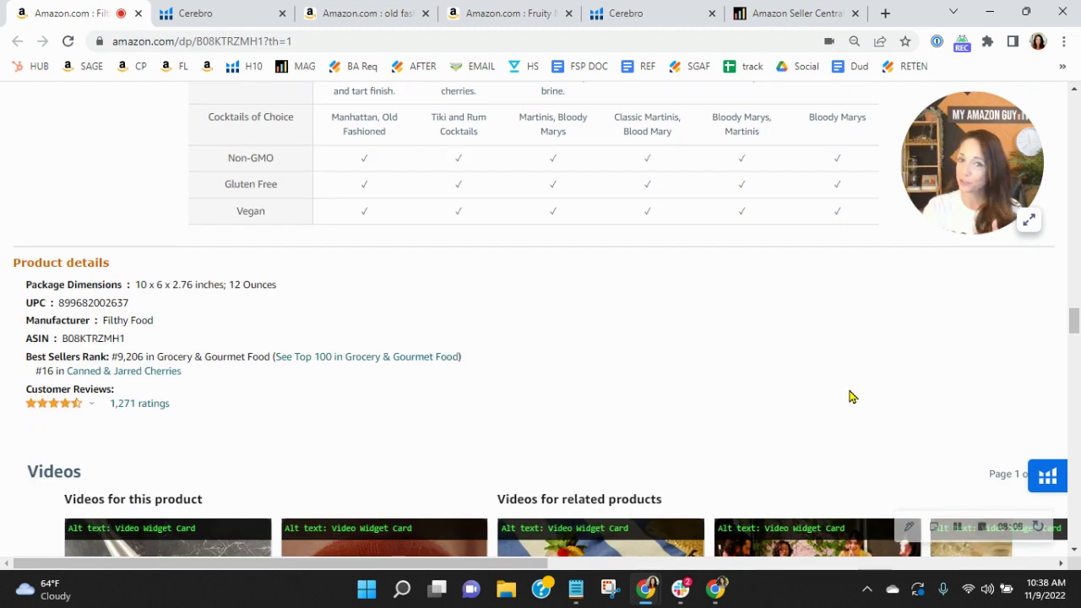
pyautogui.scroll(6, 852, 397)
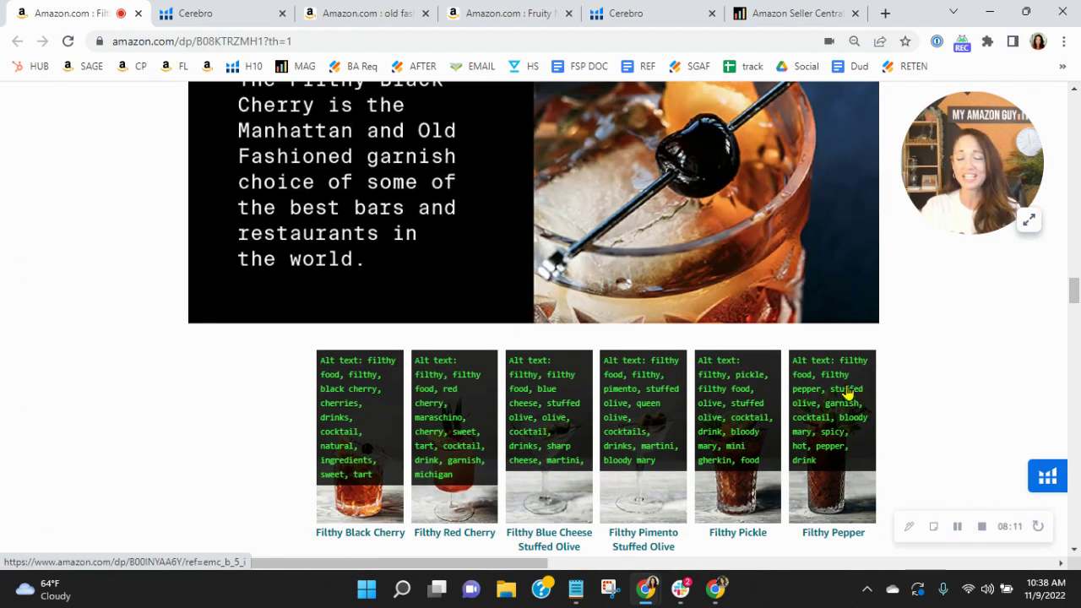
pyautogui.scroll(6, 908, 372)
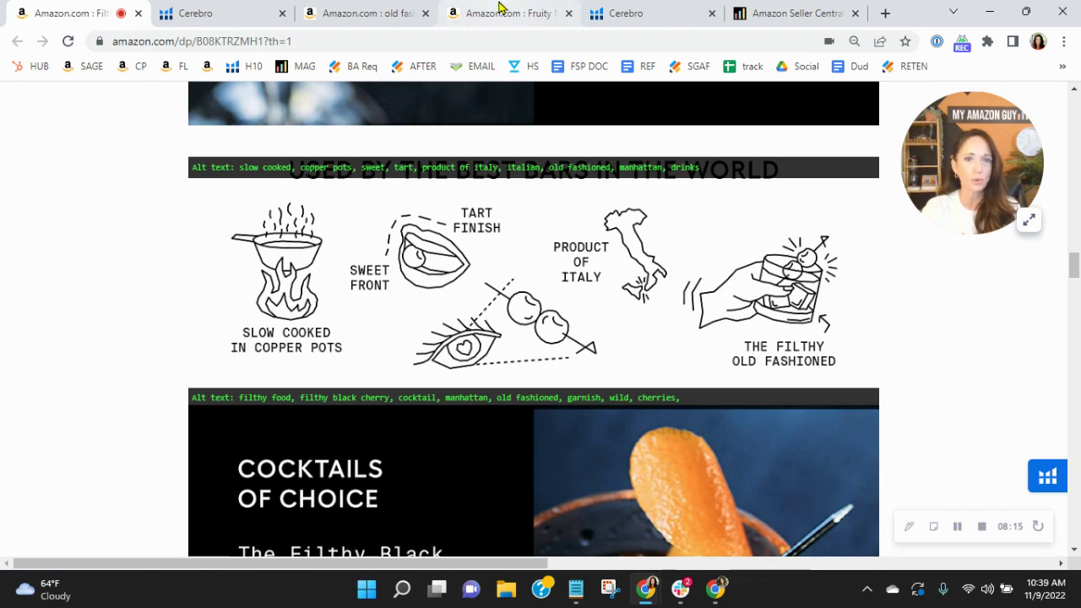
# - Find the "Utilizing The Power of Nature In Every Bar of Soap" section on the Age of Sage listing and highlight its body text
pyautogui.click(449, 17)
pyautogui.scroll(-10, 844, 374)
pyautogui.scroll(-15, 813, 357)
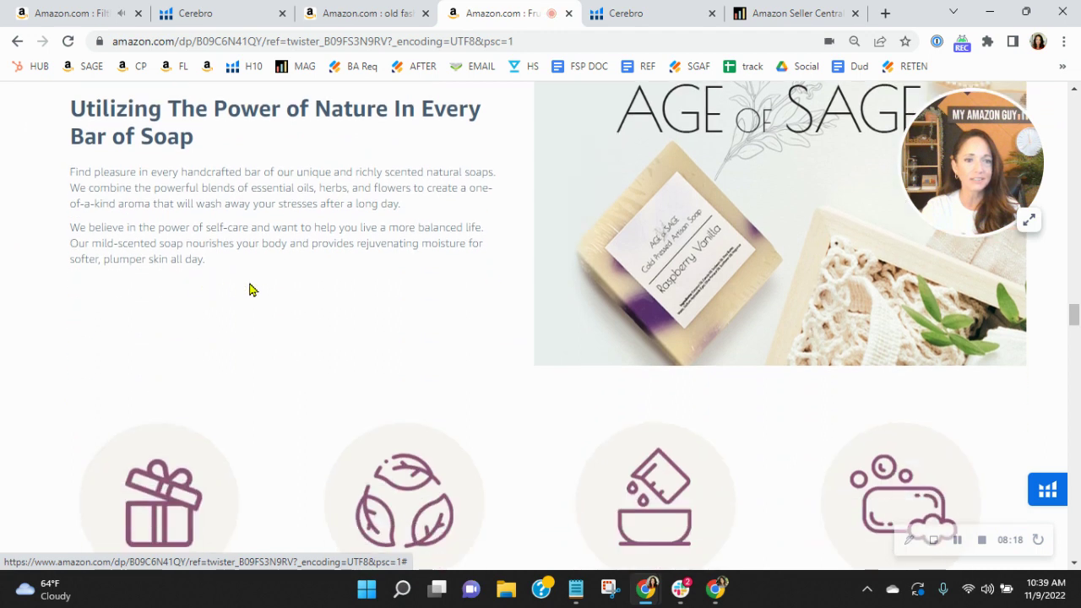
pyautogui.moveTo(249, 290); pyautogui.dragTo(103, 203)
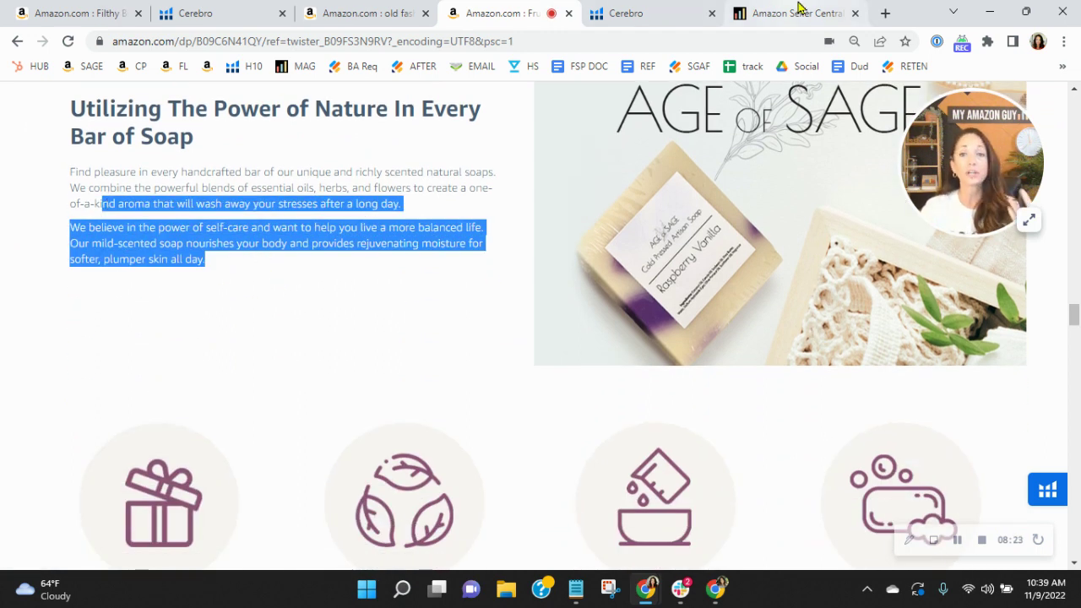
# - Go back to the Filthy listing and examine the text in its product comparison chart
pyautogui.click(84, 12)
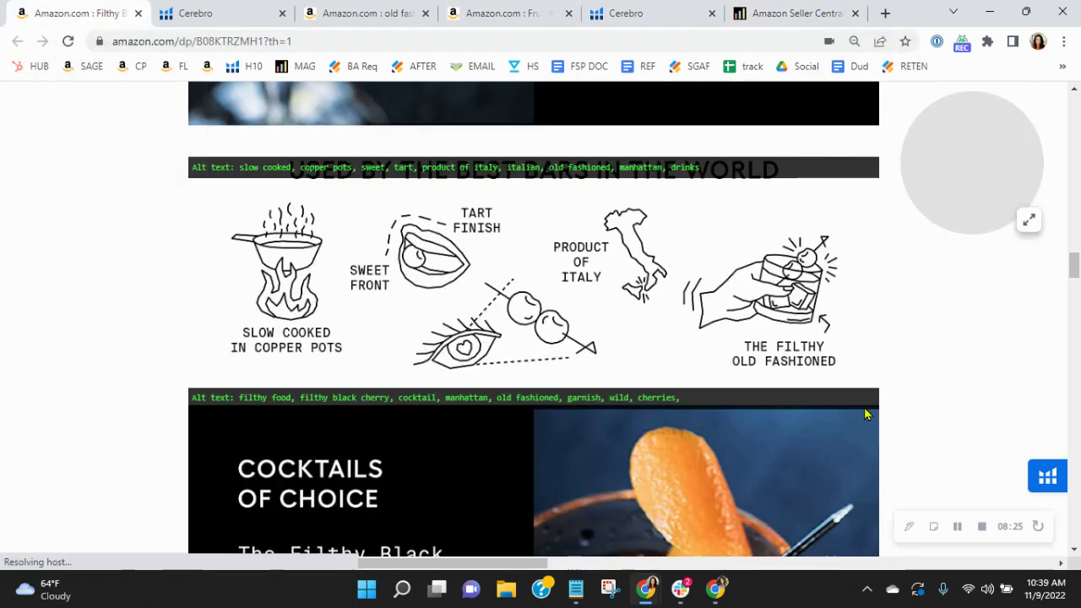
pyautogui.scroll(-5, 919, 399)
pyautogui.scroll(-4, 919, 399)
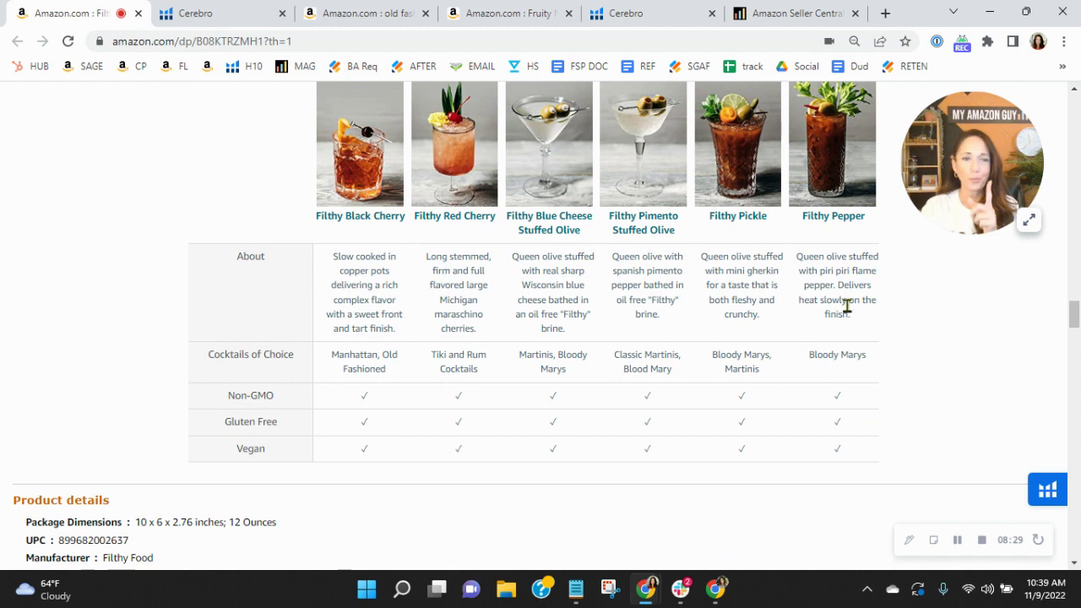
# - Switch to the My Amazon Guy full service management page
pyautogui.click(749, 13)
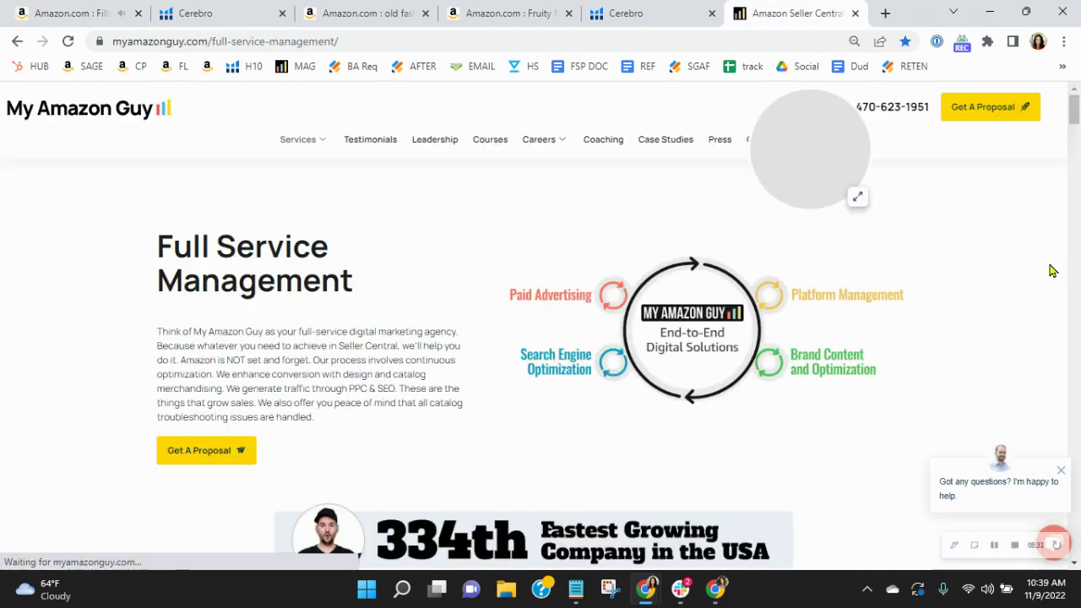